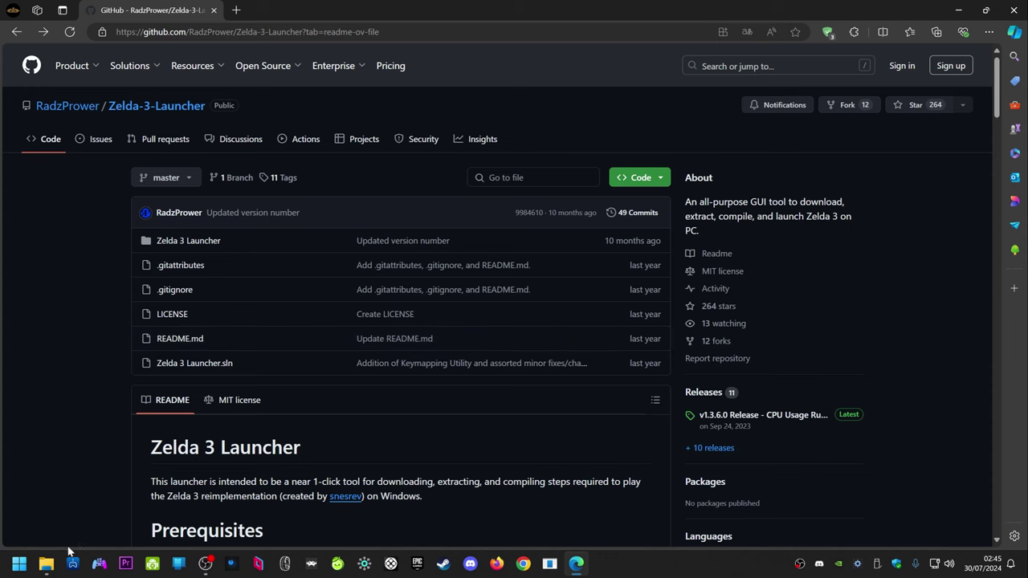
Switch to File Explorer and extract Zelda_3_Launcher_v1.3.6.0.zip into the proposed folder inside Zelda 3 PC
left_click(46, 563)
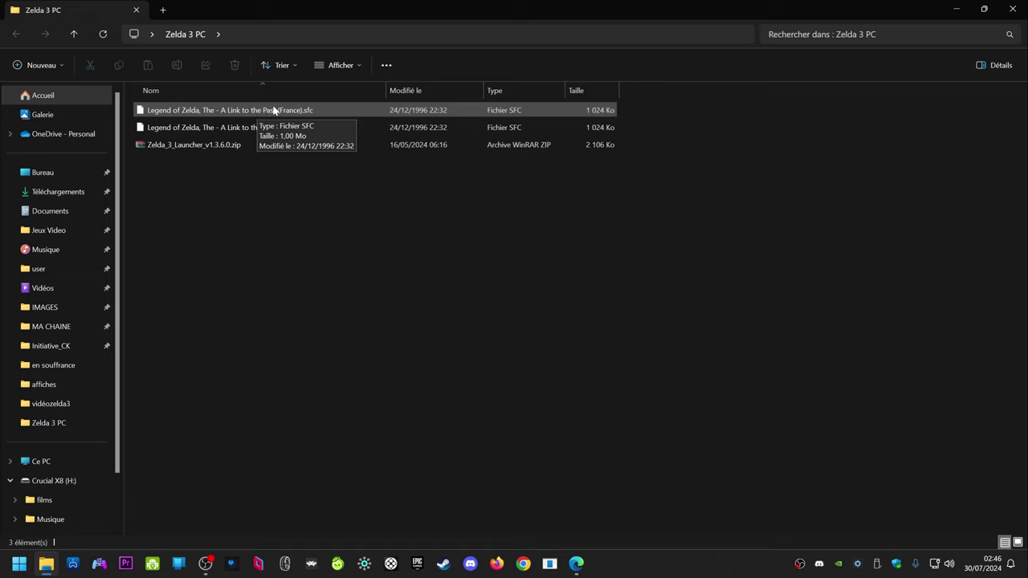
left_click(232, 148)
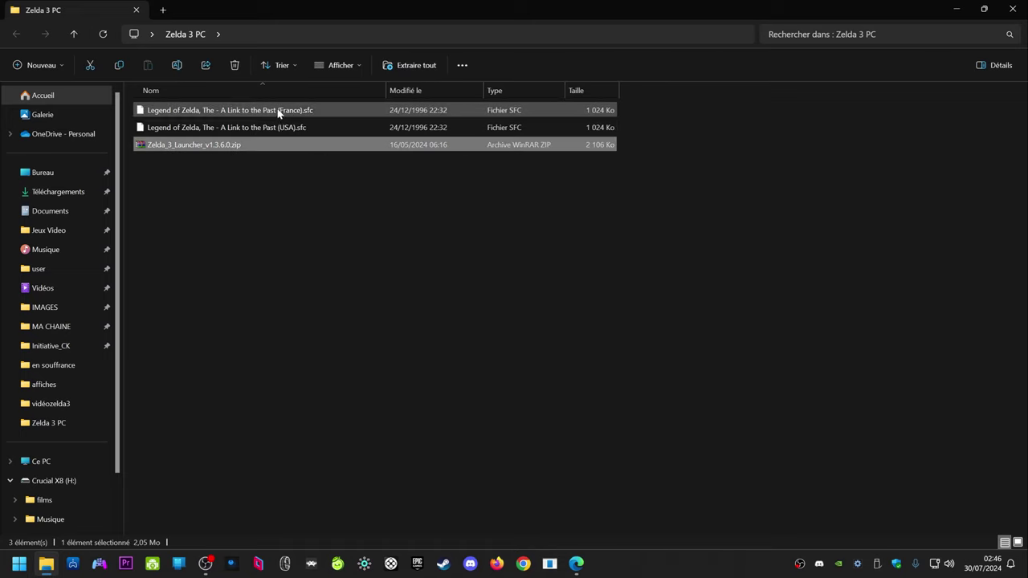
left_click_drag(279, 122, 234, 152)
right_click(233, 150)
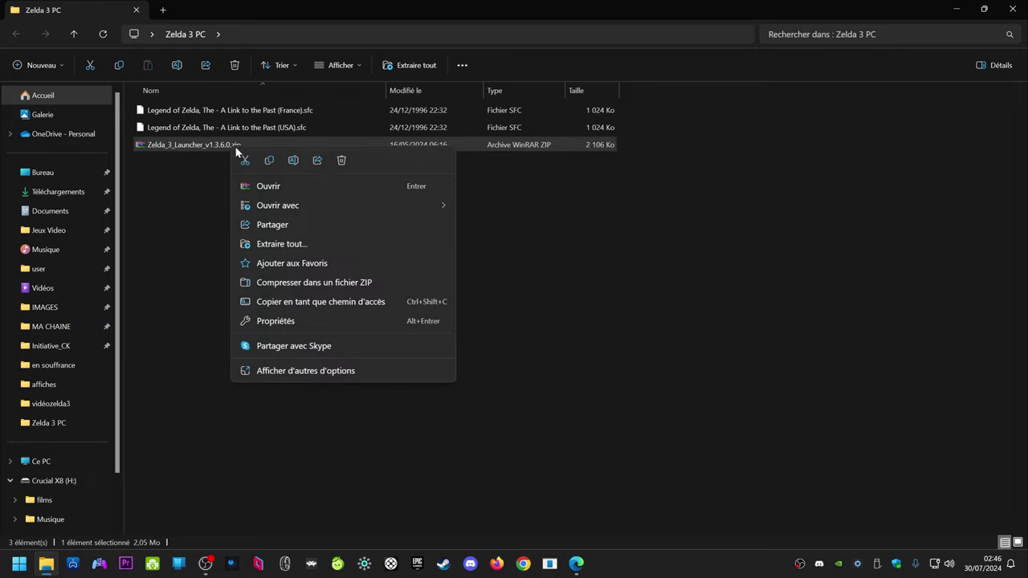
left_click(321, 241)
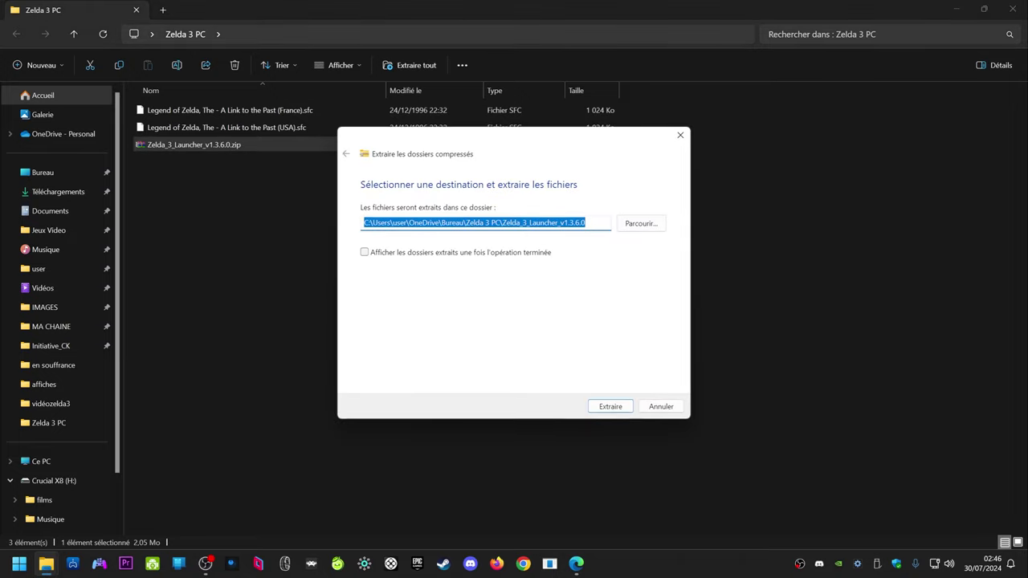
left_click(607, 406)
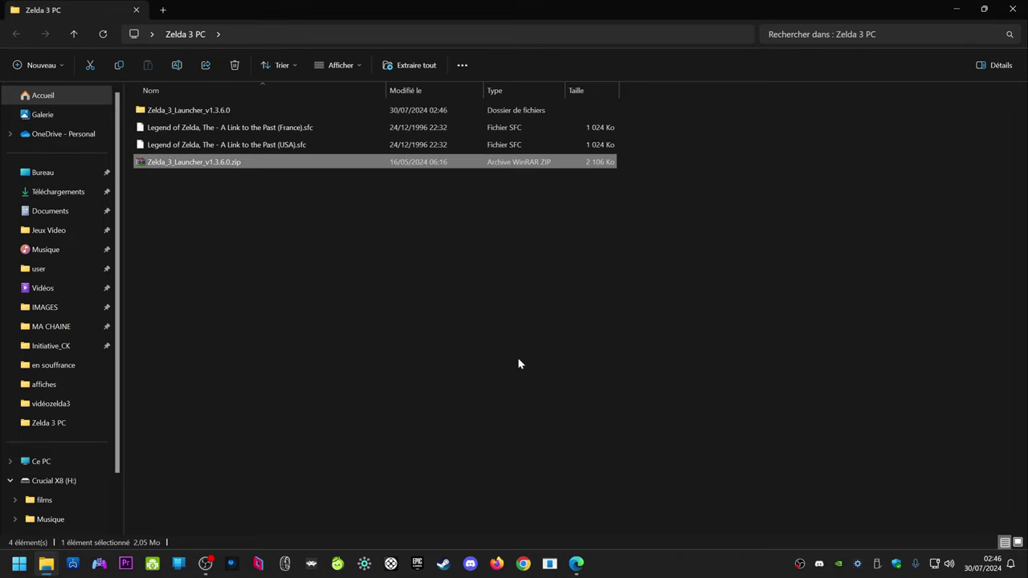
Run Zelda 3 Launcher.exe from the extracted Zelda_3_Launcher_v1.3.6.0 folder, allowing it past Windows SmartScreen
double_click(211, 110)
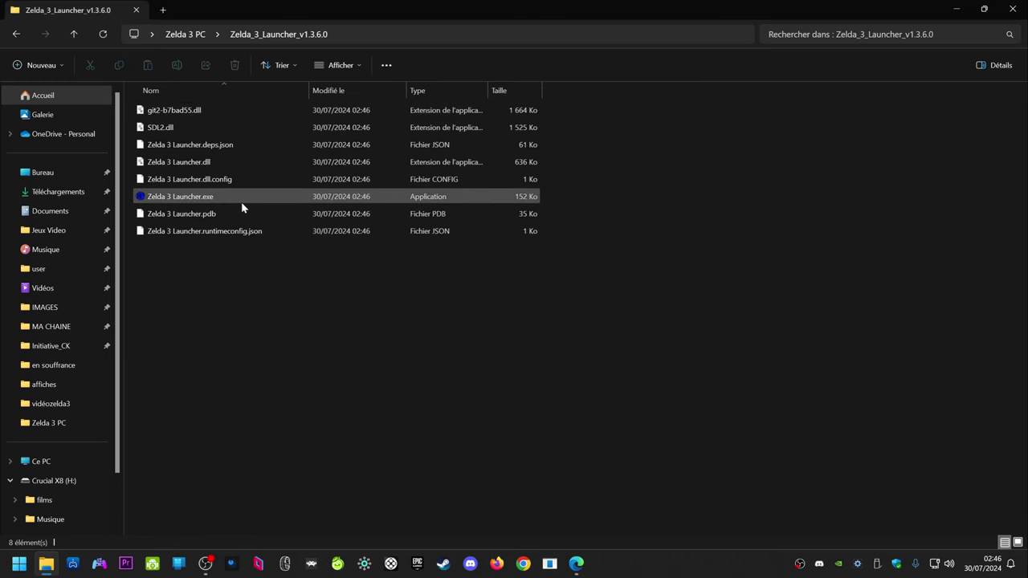
double_click(232, 204)
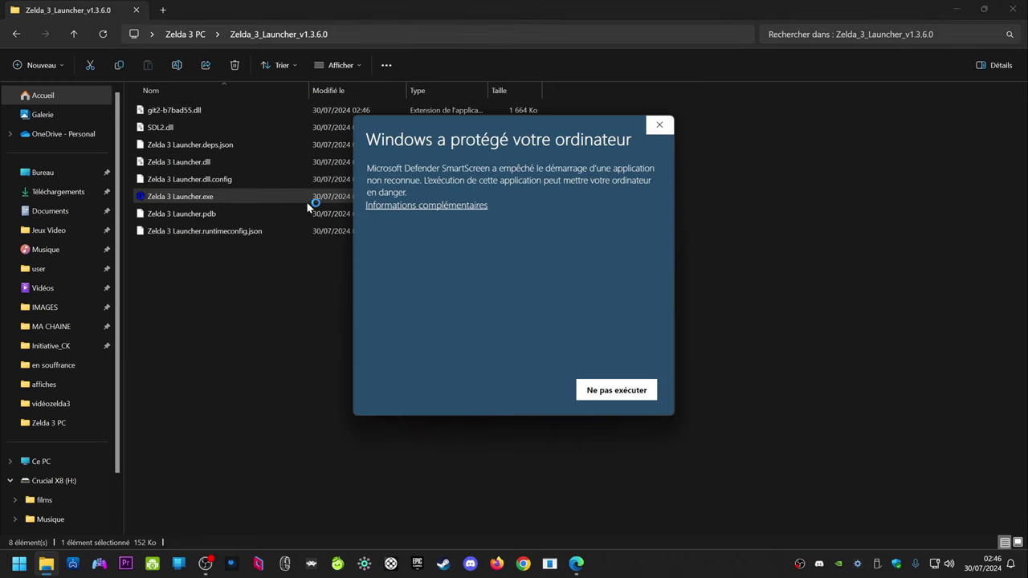
left_click(417, 206)
left_click(514, 396)
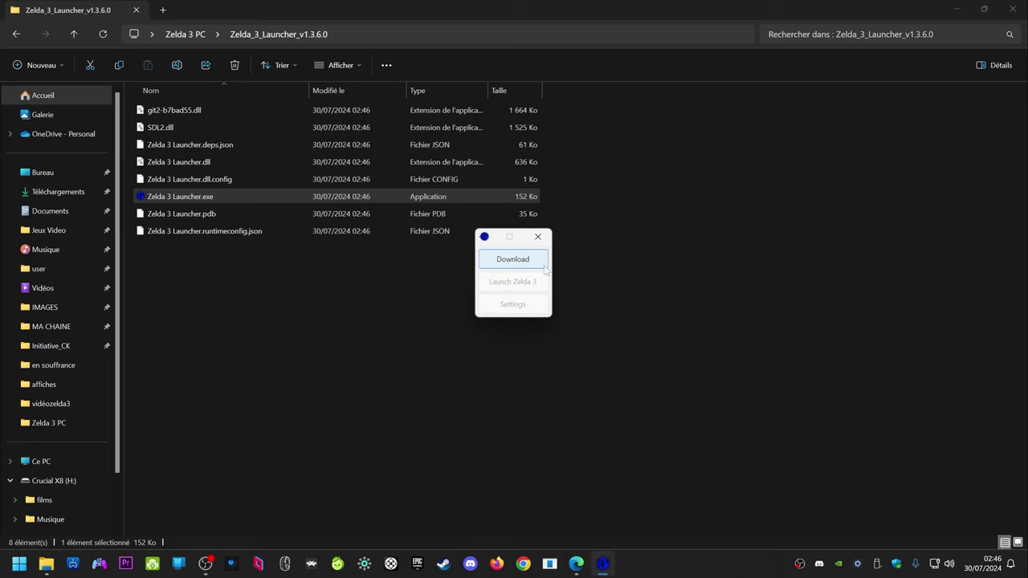
Download the game through the launcher, supplying "Legend of Zelda, The - A Link to the Past (USA).sfc" as the ROM
left_click(542, 265)
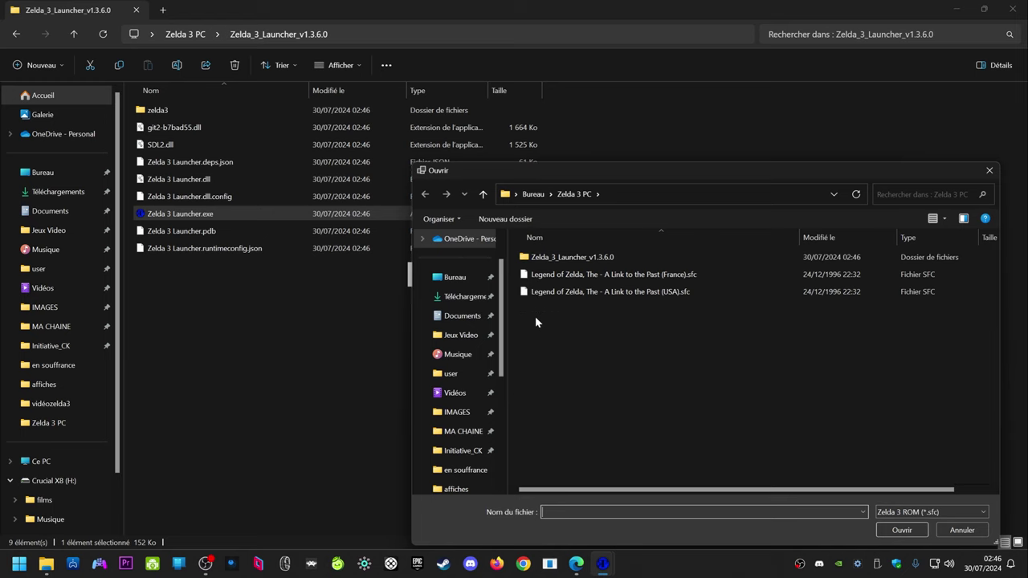
left_click_drag(580, 173, 428, 135)
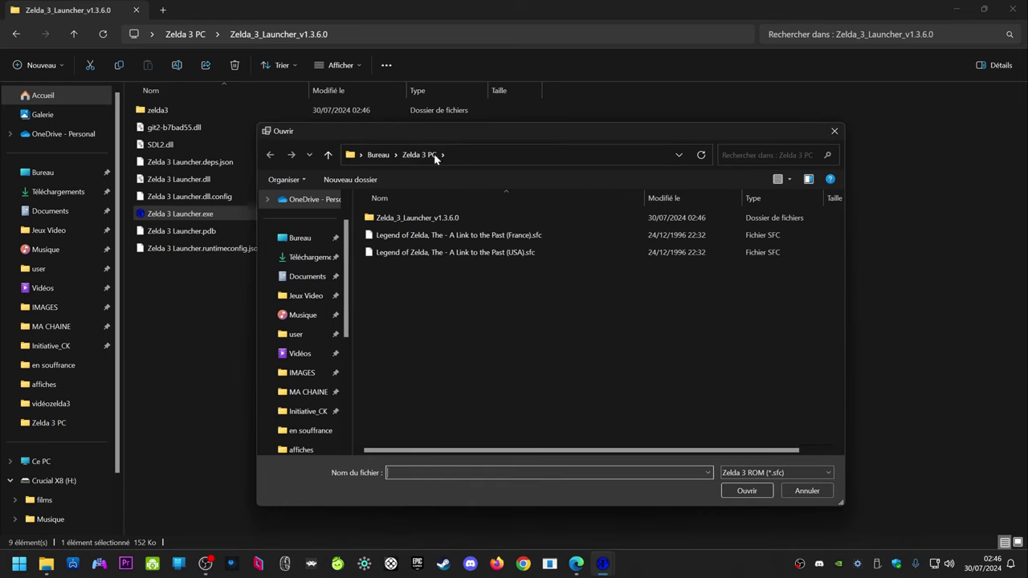
double_click(496, 253)
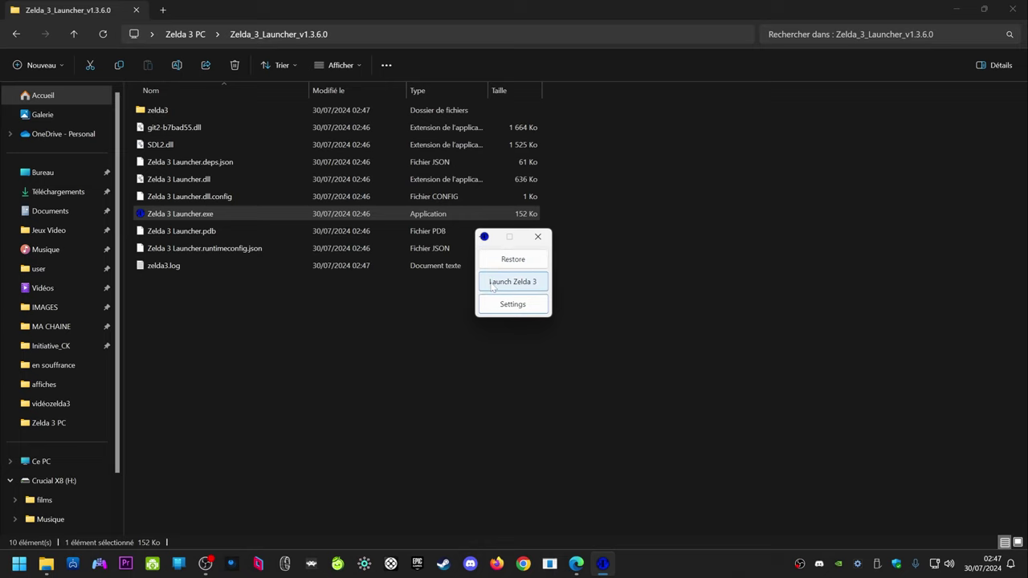
Set the language to French (EU) in the launcher settings, supplying "Legend of Zelda, The - A Link to the Past (France).sfc" as the ROM
left_click(529, 308)
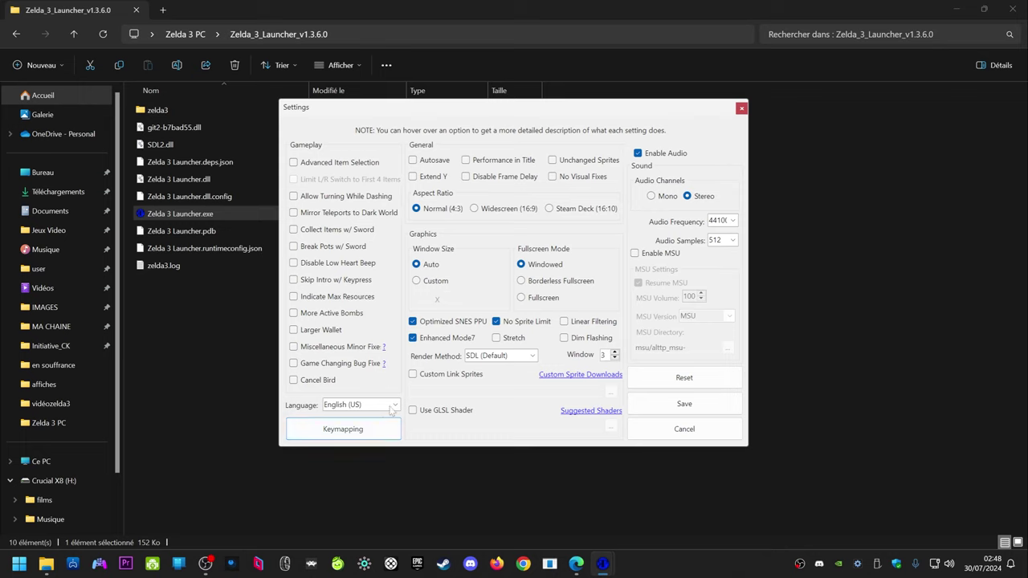
left_click(392, 407)
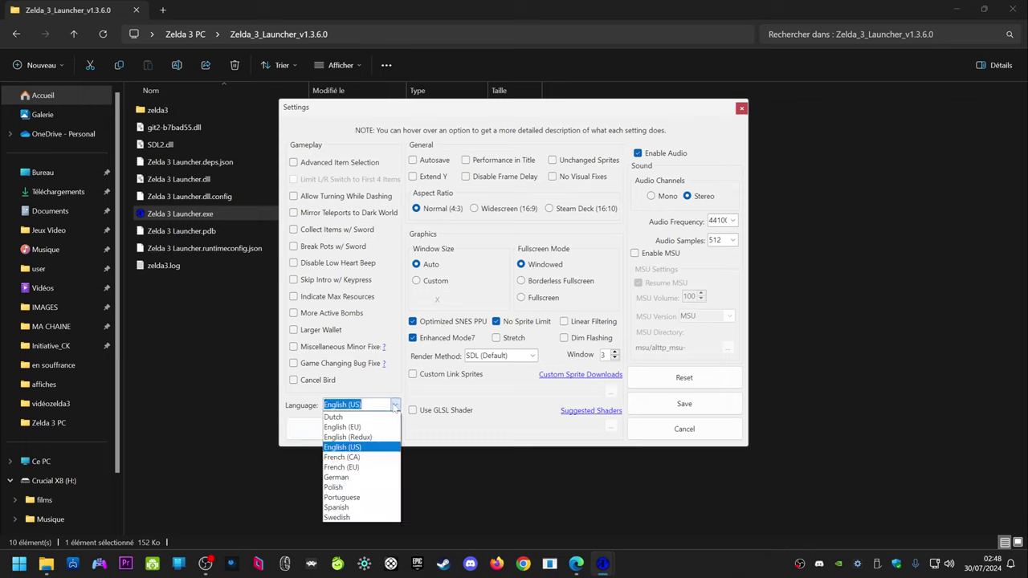
left_click(359, 469)
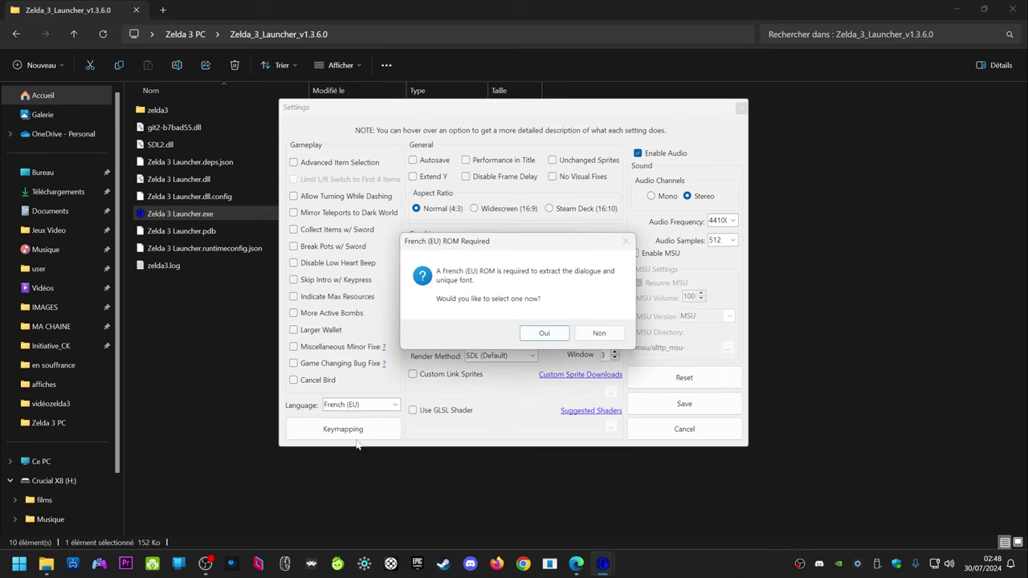
left_click(528, 337)
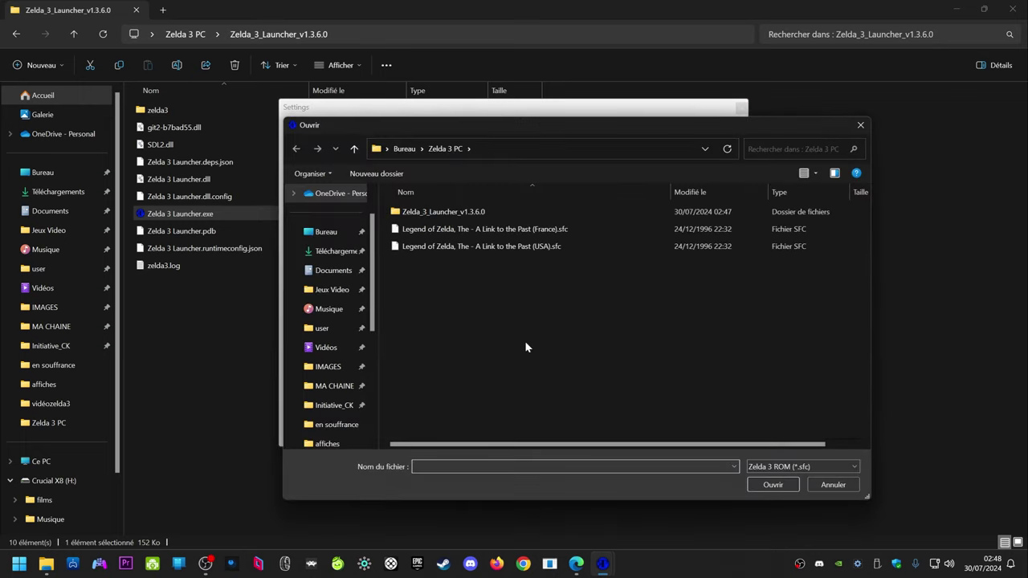
double_click(550, 232)
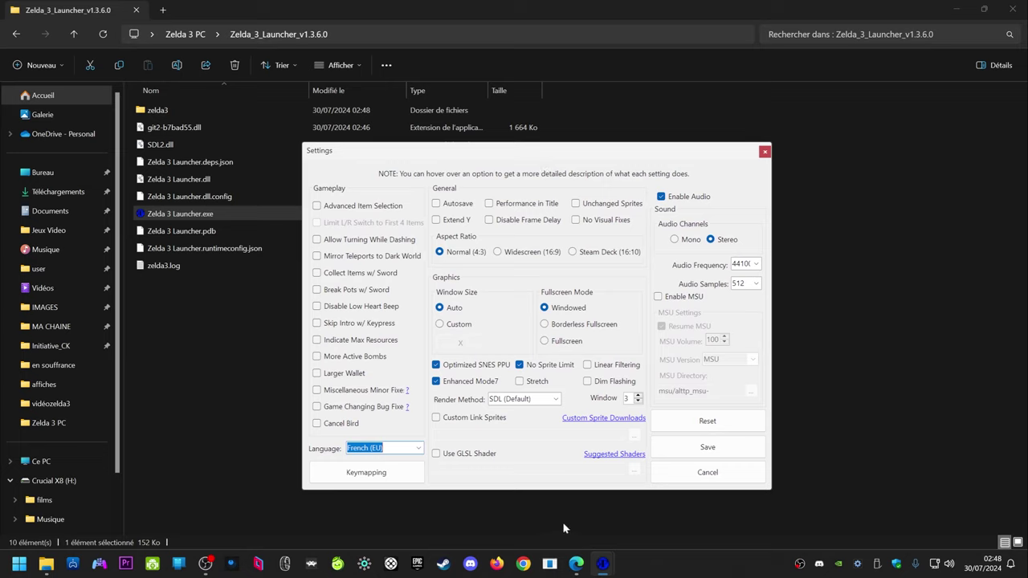
Switch to the Zelda-3-Launcher GitHub page in Edge and translate its README into French at the gameplay settings section
left_click(576, 563)
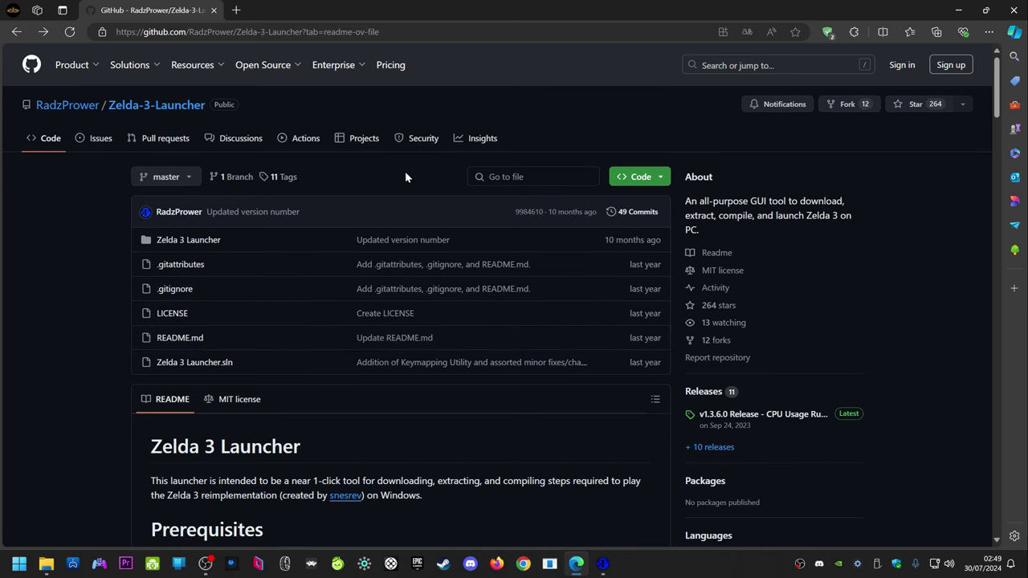
scroll(405, 176, "down", 15)
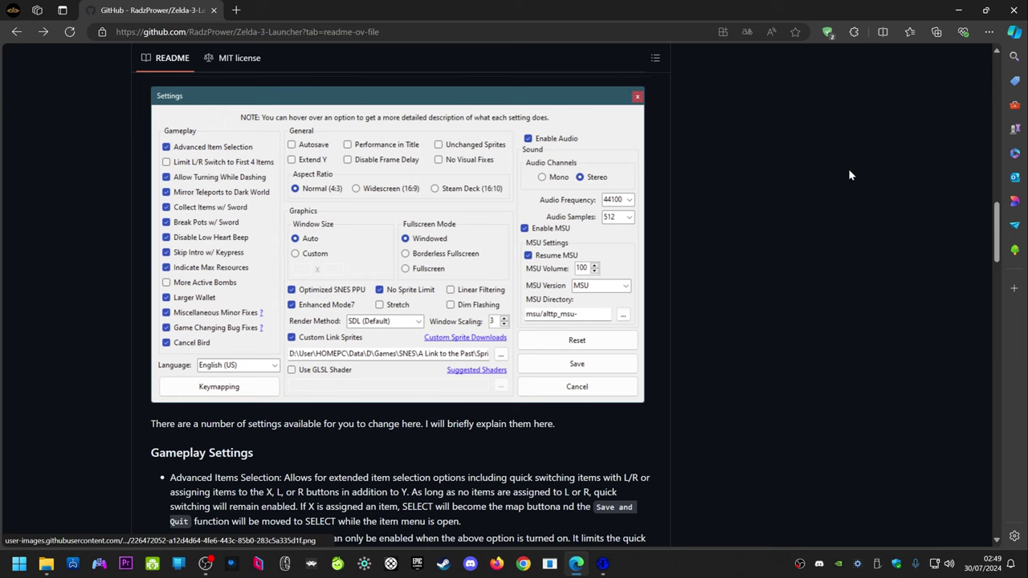
scroll(187, 367, "down", 1)
scroll(187, 366, "down", 4)
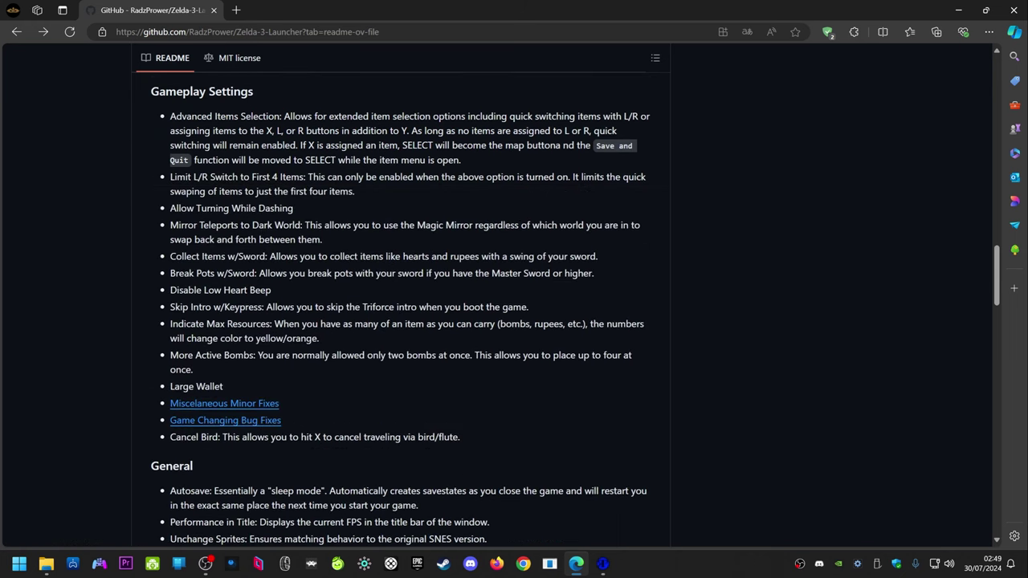
left_click(747, 32)
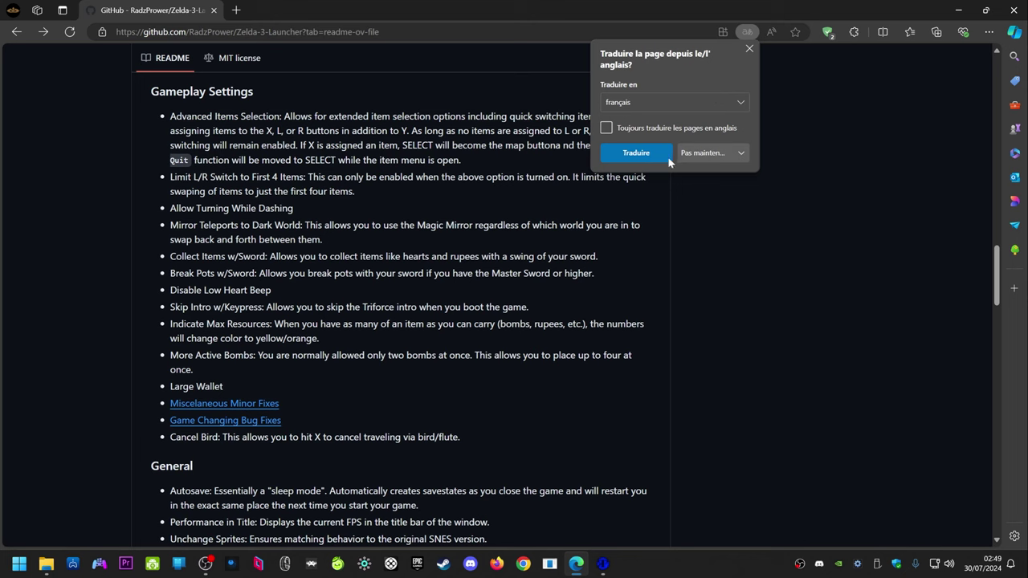
left_click(635, 153)
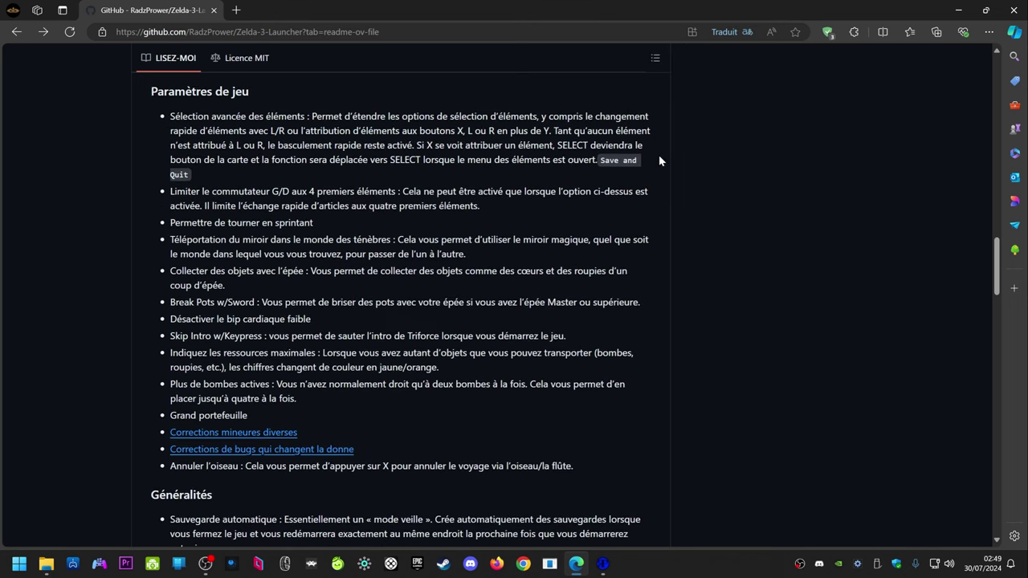
Examine the translated README's explanations of the gameplay, general and graphics settings and the Keymapper utility
scroll(522, 255, "up", 1)
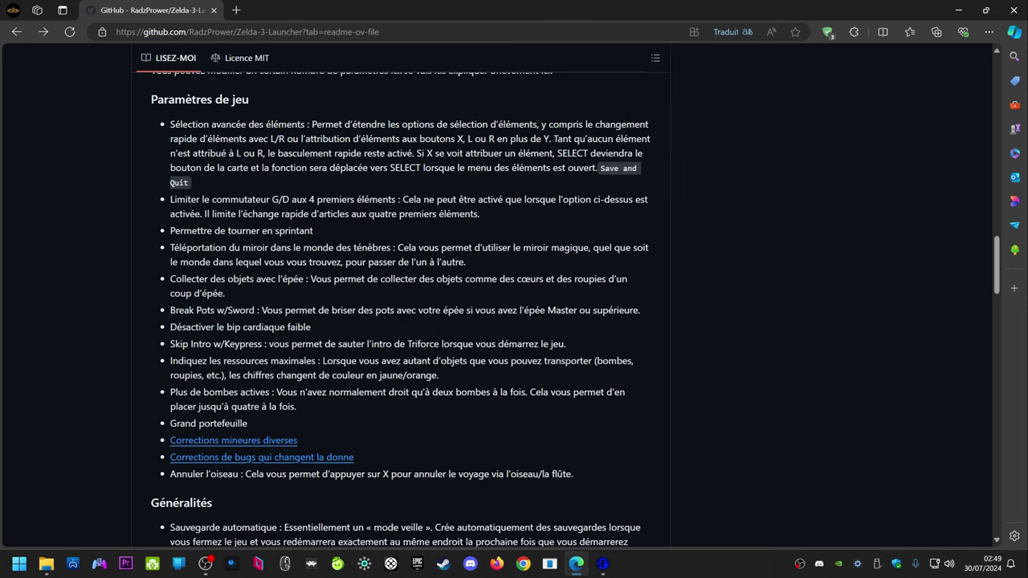
scroll(595, 406, "down", 1)
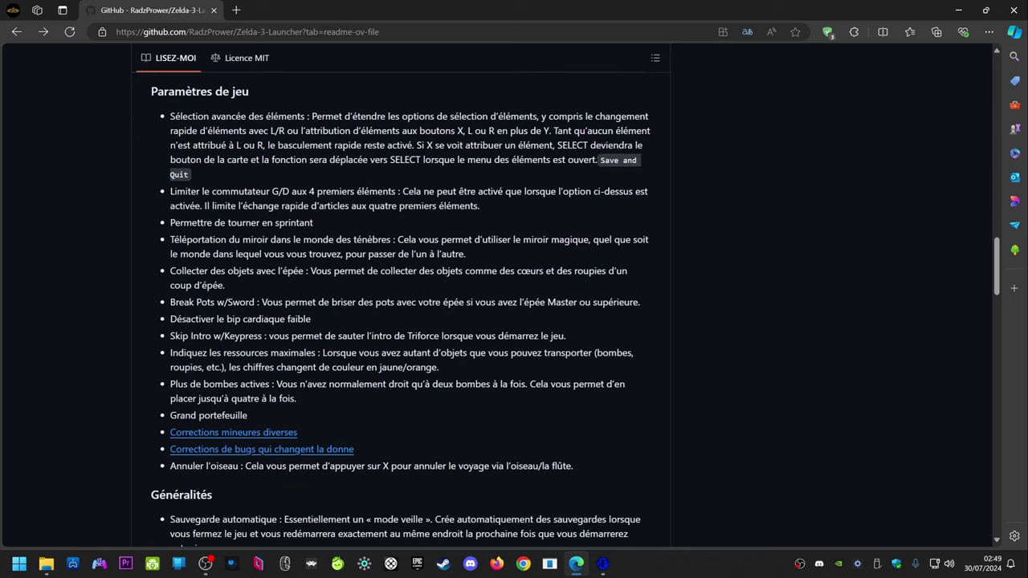
scroll(595, 406, "up", 6)
scroll(595, 406, "down", 1)
scroll(597, 412, "down", 6)
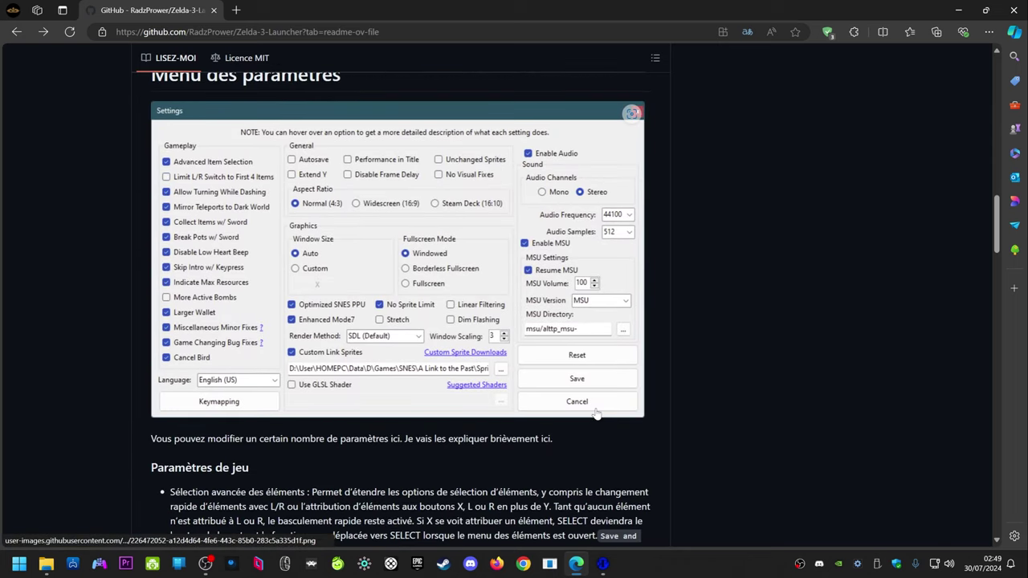
scroll(327, 351, "down", 1)
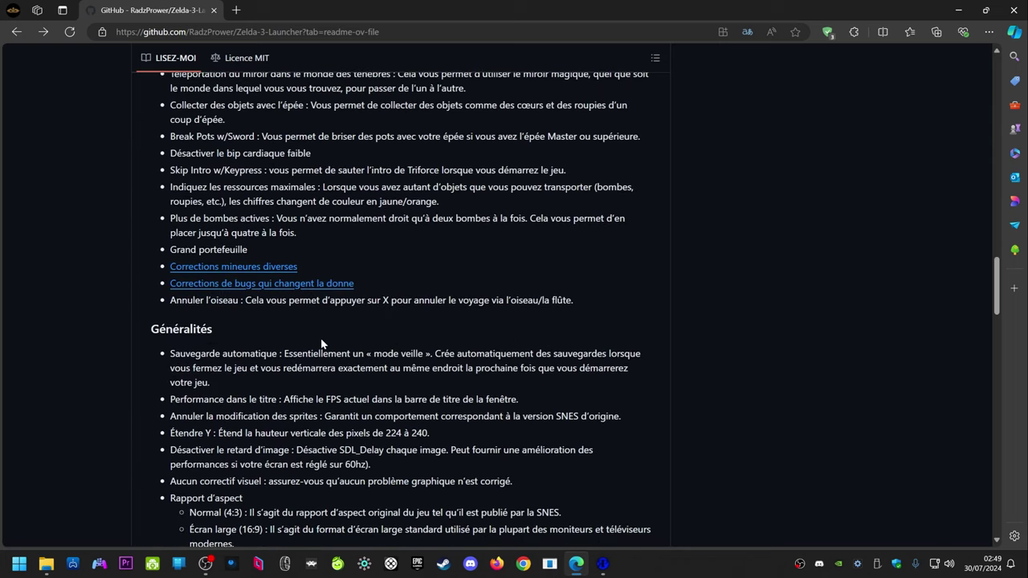
scroll(327, 351, "up", 2)
scroll(346, 354, "up", 2)
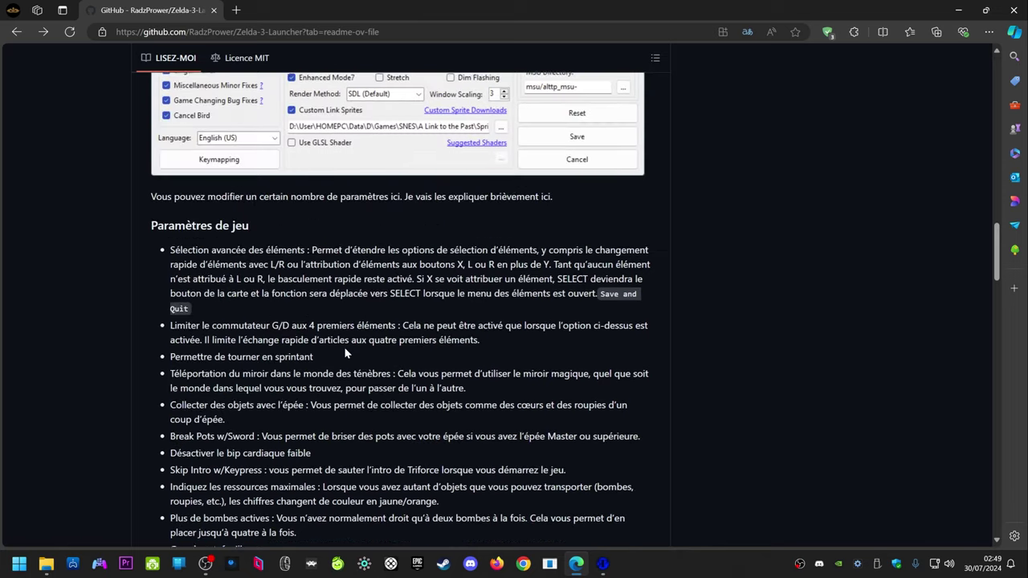
scroll(345, 353, "down", 7)
scroll(345, 353, "down", 12)
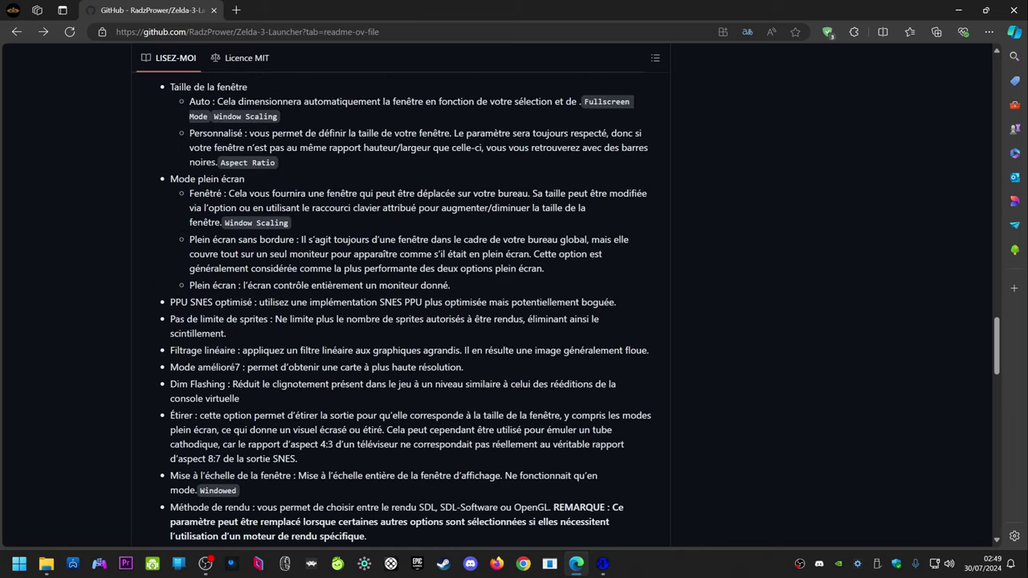
scroll(346, 353, "down", 2)
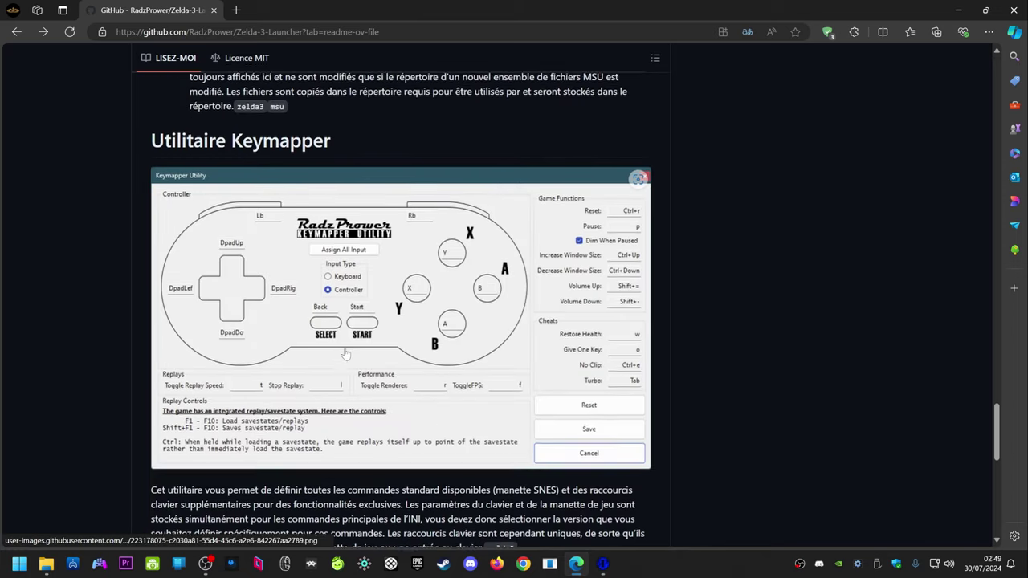
scroll(346, 353, "up", 1)
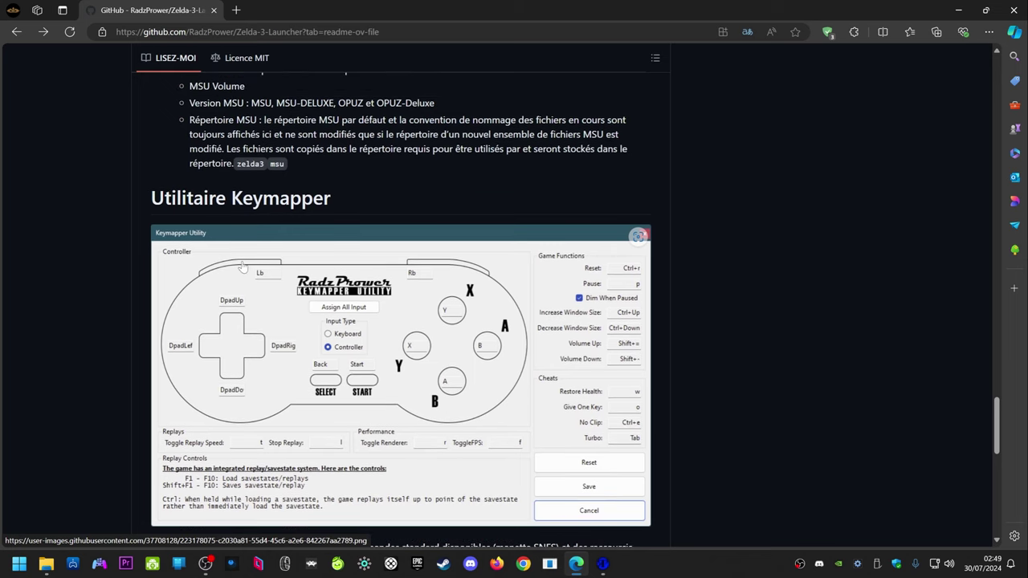
scroll(383, 341, "down", 2)
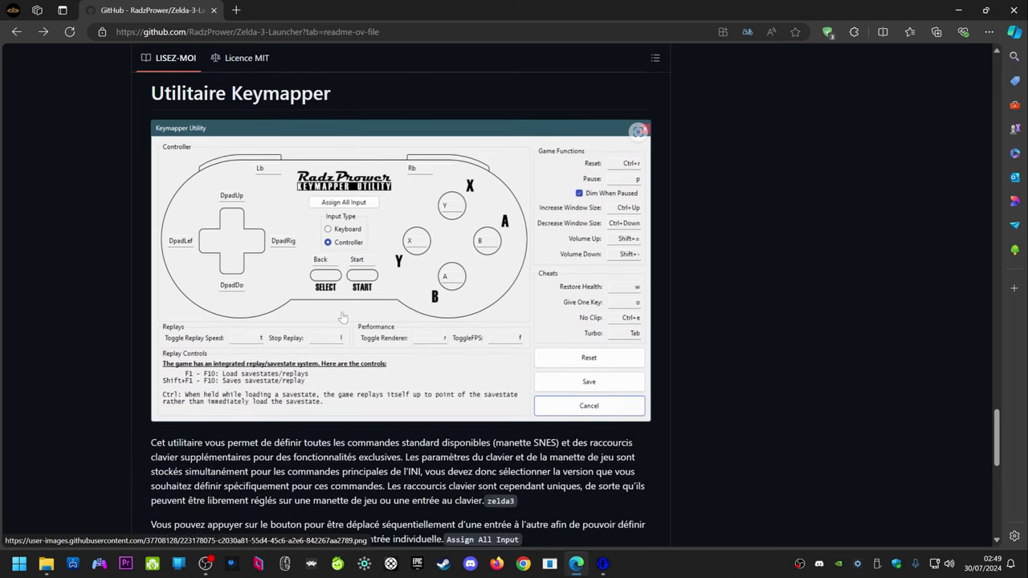
scroll(204, 203, "up", 2)
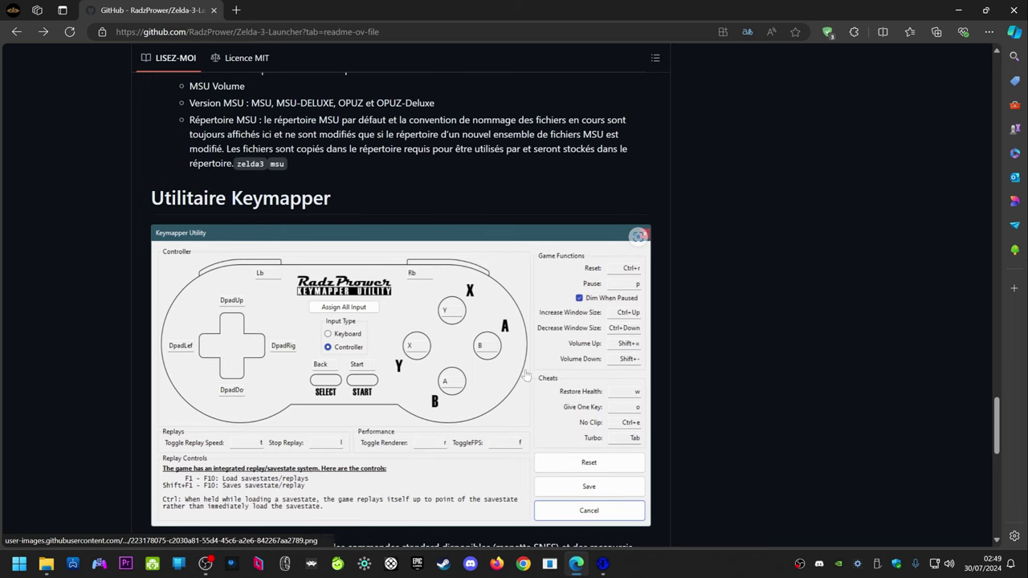
scroll(560, 393, "down", 1)
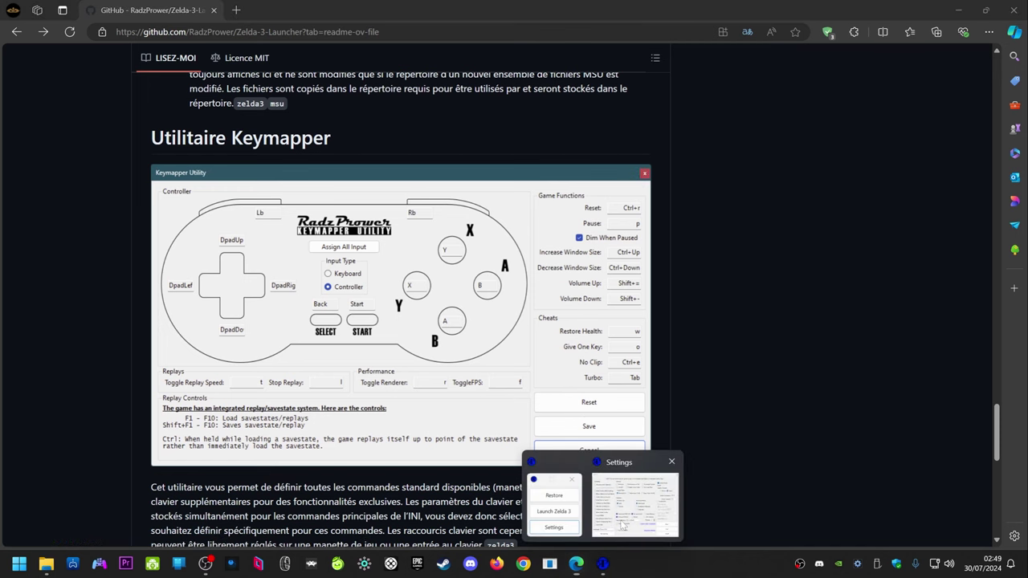
Switch back to the launcher settings, view the Keymapper Utility's controller, game function and cheat assignments, and close the utility
left_click(631, 498)
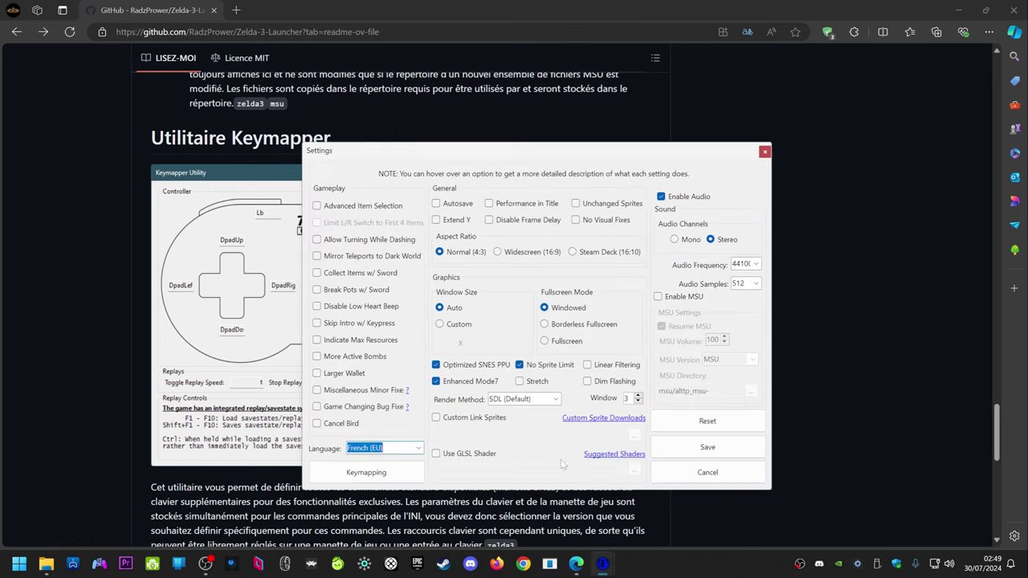
left_click(391, 476)
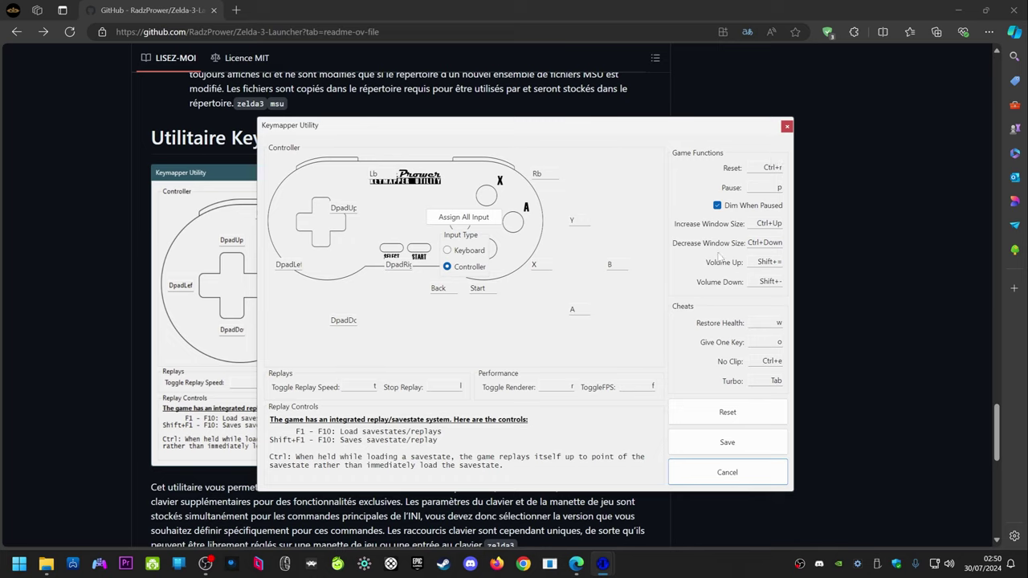
left_click(786, 126)
left_click(535, 328)
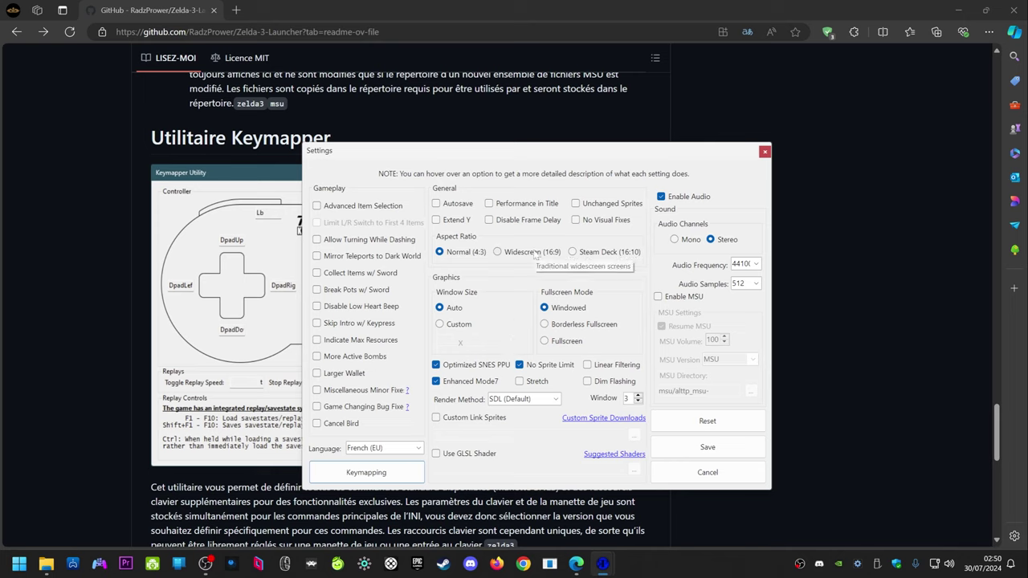
Enable MSU audio in the launcher settings and view the available MSU versions, keeping MSU selected
left_click(686, 298)
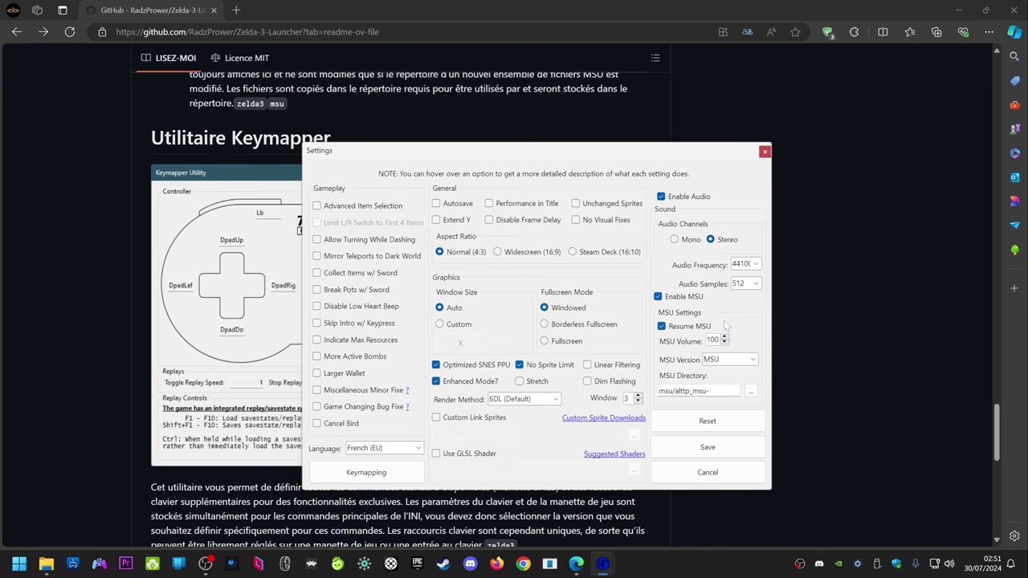
scroll(210, 454, "down", 2)
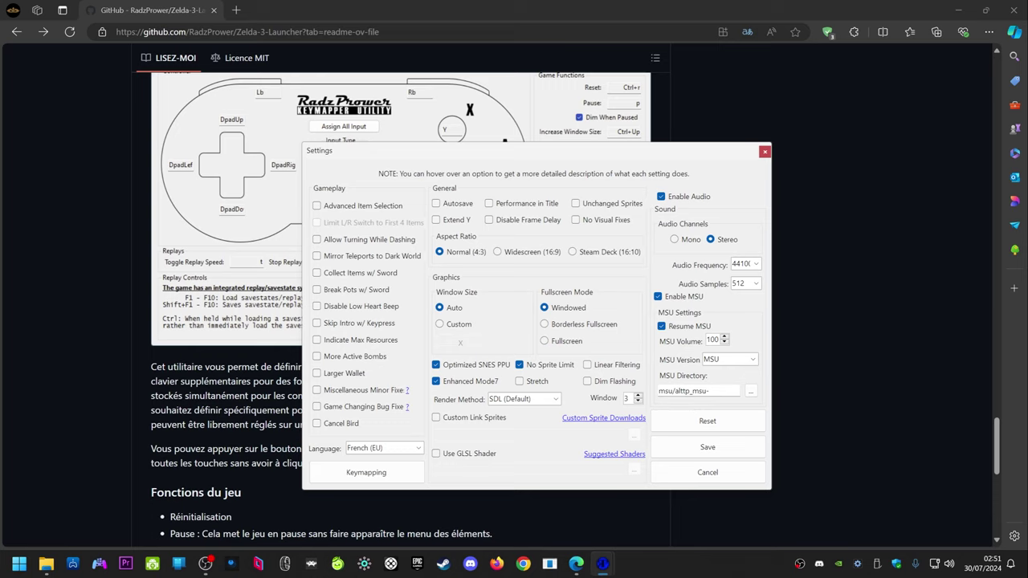
left_click(751, 359)
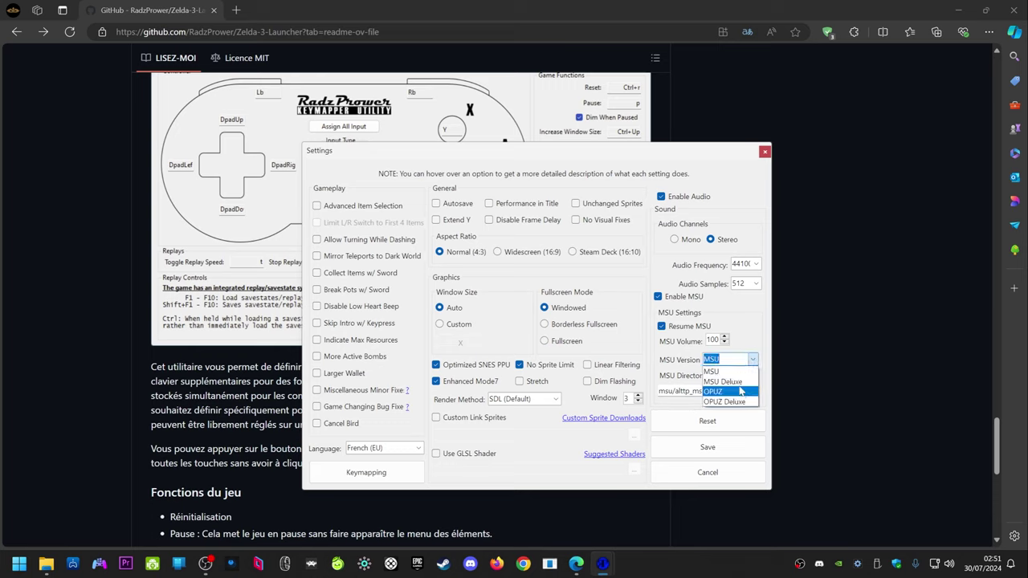
left_click(751, 359)
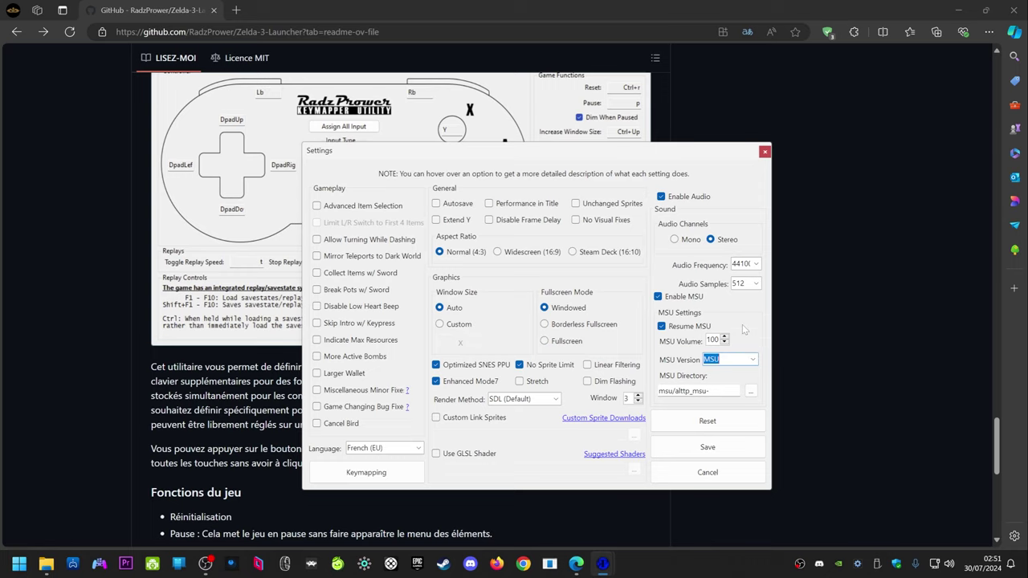
left_click_drag(642, 152, 629, 163)
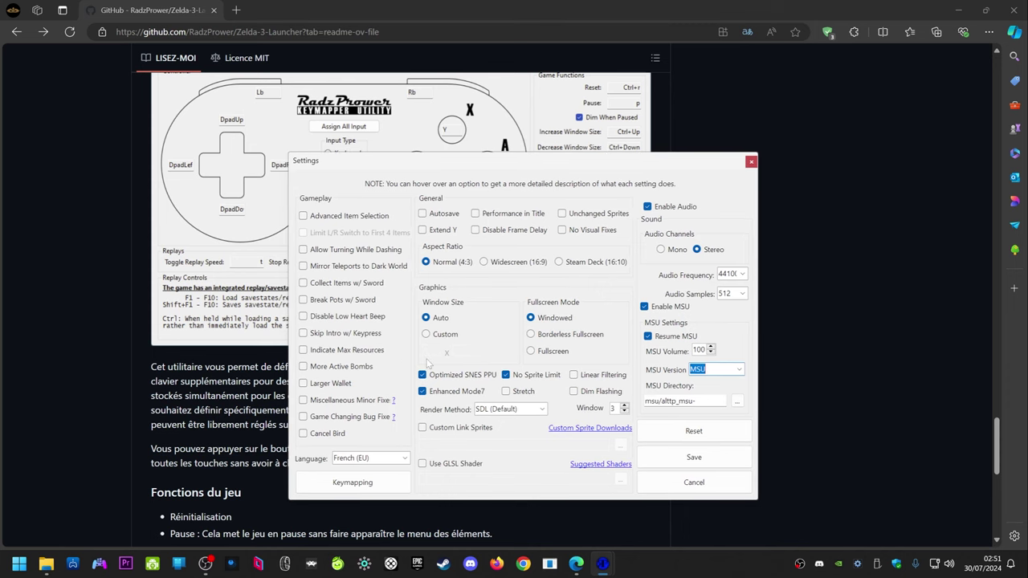
Set the aspect ratio to Widescreen (16:9), leaving MSU enabled
left_click(644, 307)
left_click(644, 307)
left_click(484, 263)
mouse_move(439, 219)
mouse_move(356, 405)
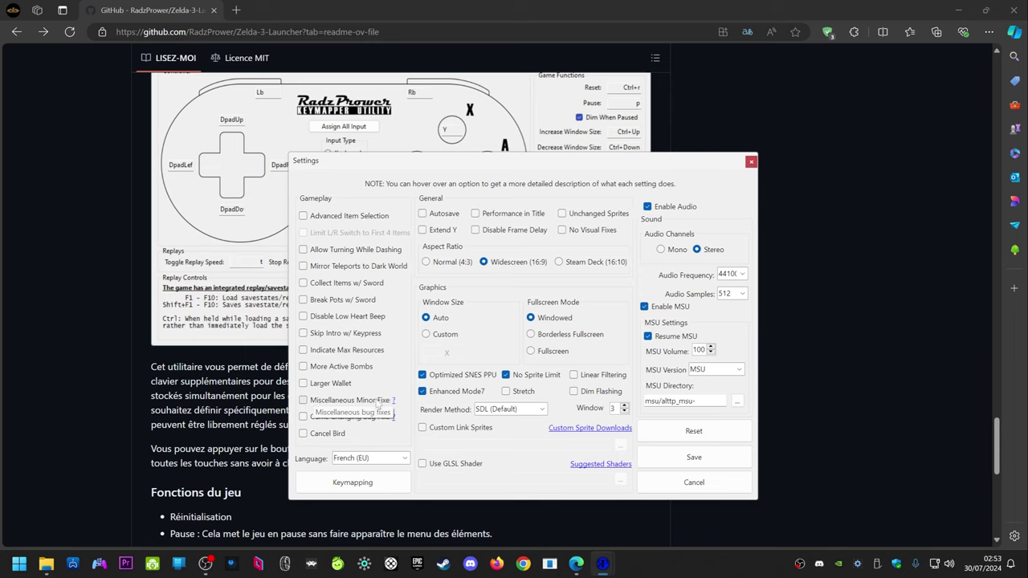
mouse_move(393, 404)
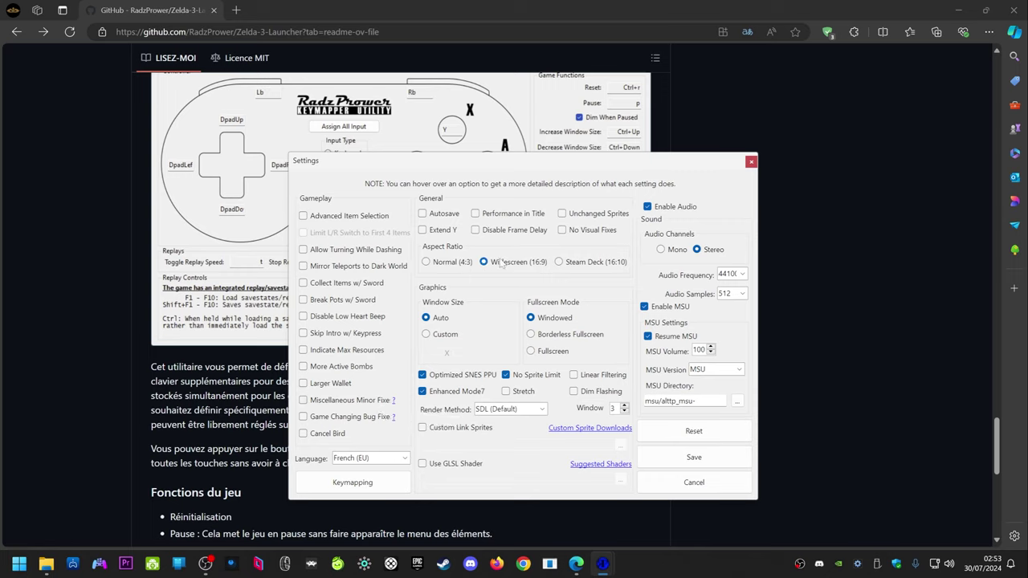
Enable Advanced Item Selection in the gameplay settings, leaving the L/R switch limit to the first 4 items off
left_click(355, 217)
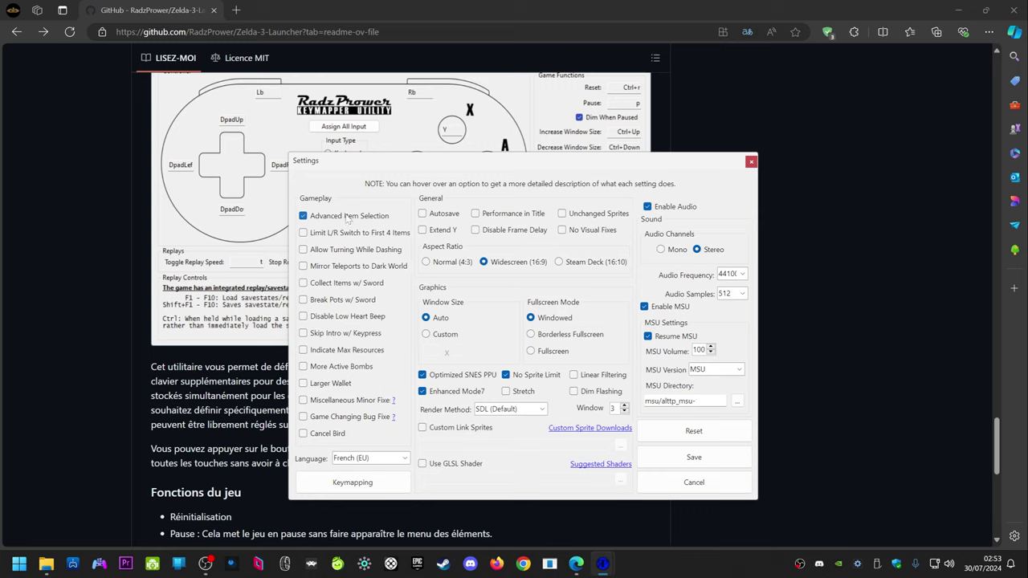
left_click(327, 233)
left_click(387, 236)
mouse_move(363, 252)
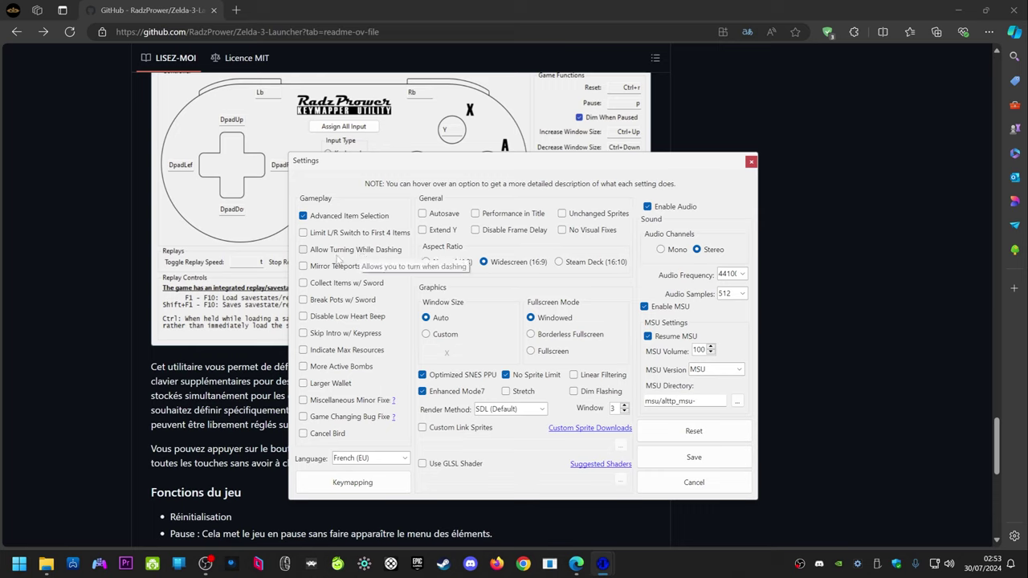
left_click(376, 252)
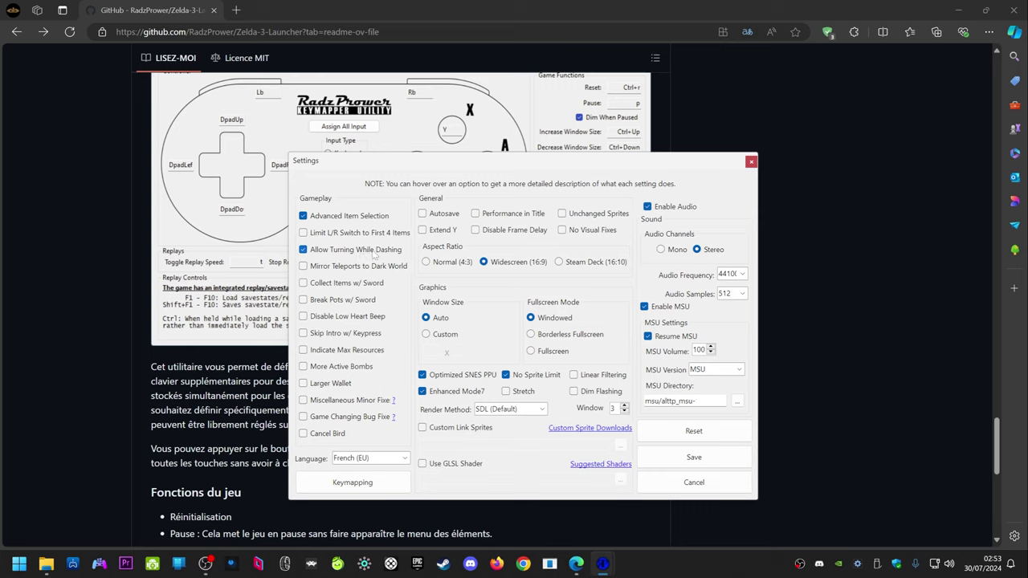
mouse_move(372, 252)
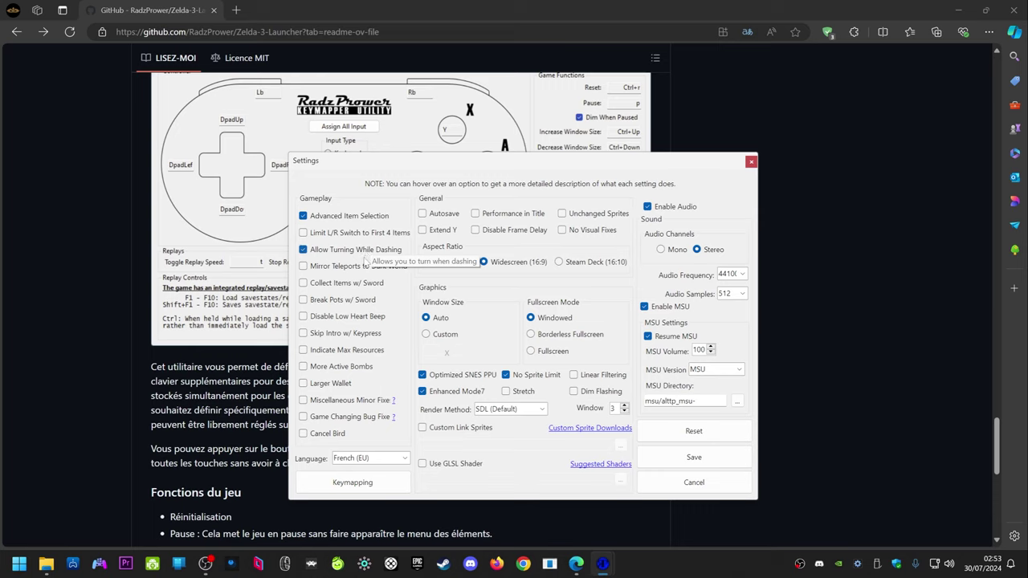
left_click(352, 254)
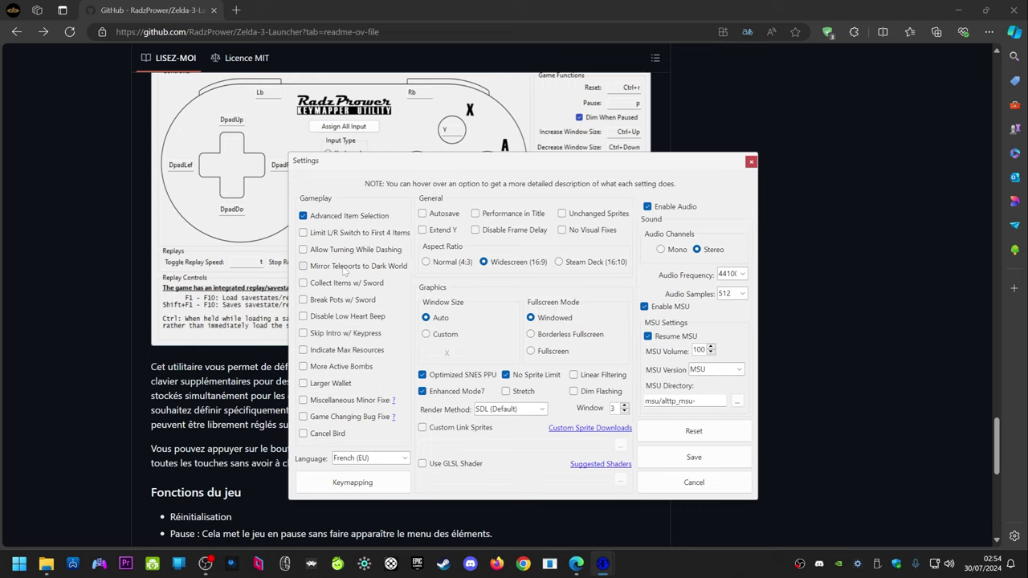
left_click(344, 271)
left_click(377, 270)
Enable Collect Items w/ Sword and Break Pots w/ Sword in the gameplay settings
left_click(336, 288)
mouse_move(371, 289)
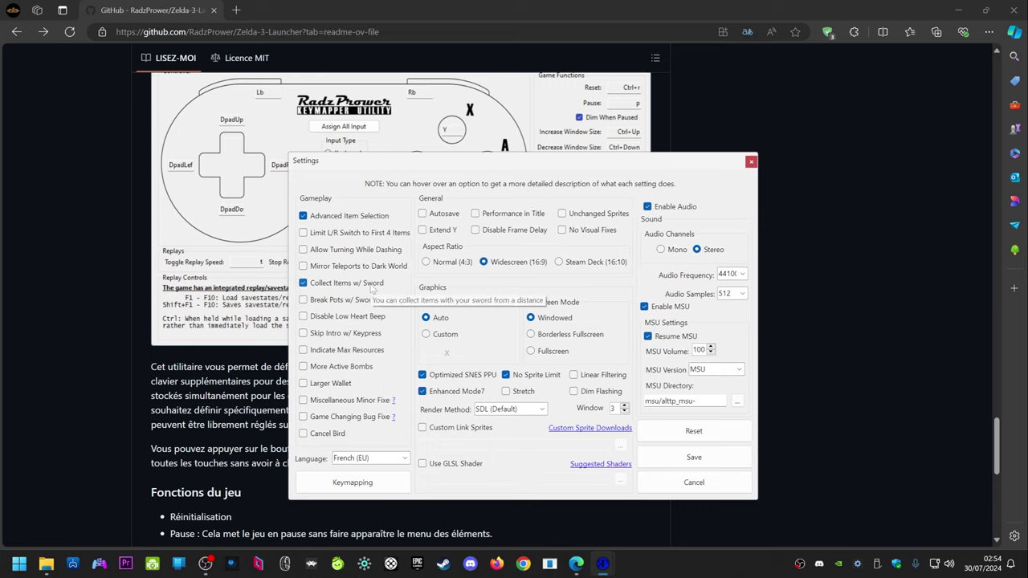
left_click(371, 288)
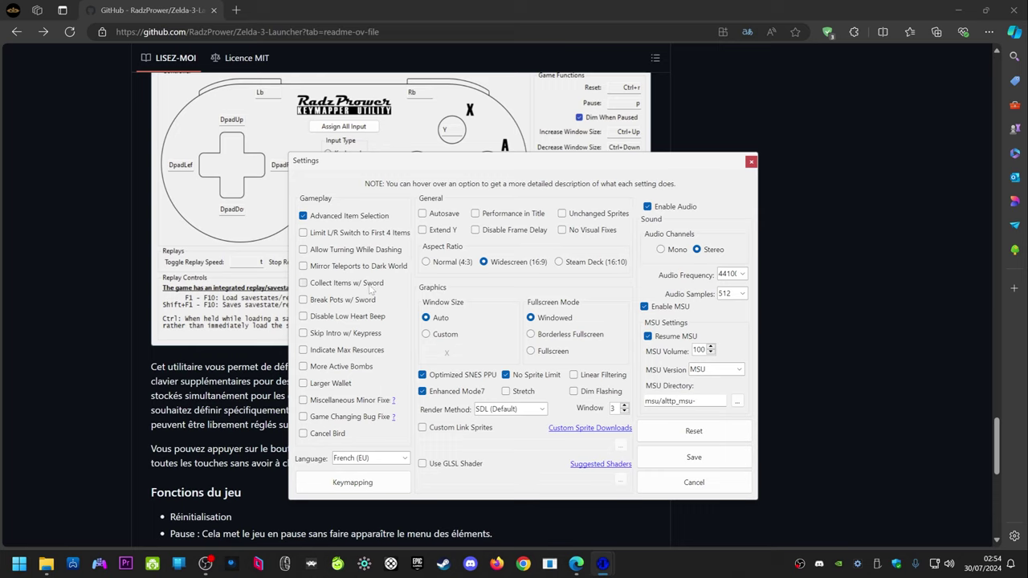
left_click(357, 305)
left_click(358, 290)
Enable Skip Intro w/ Keypress, Indicate Max Resources and Larger Wallet, leaving Disable Low Heart Beep off
left_click(350, 321)
left_click(350, 320)
left_click(349, 339)
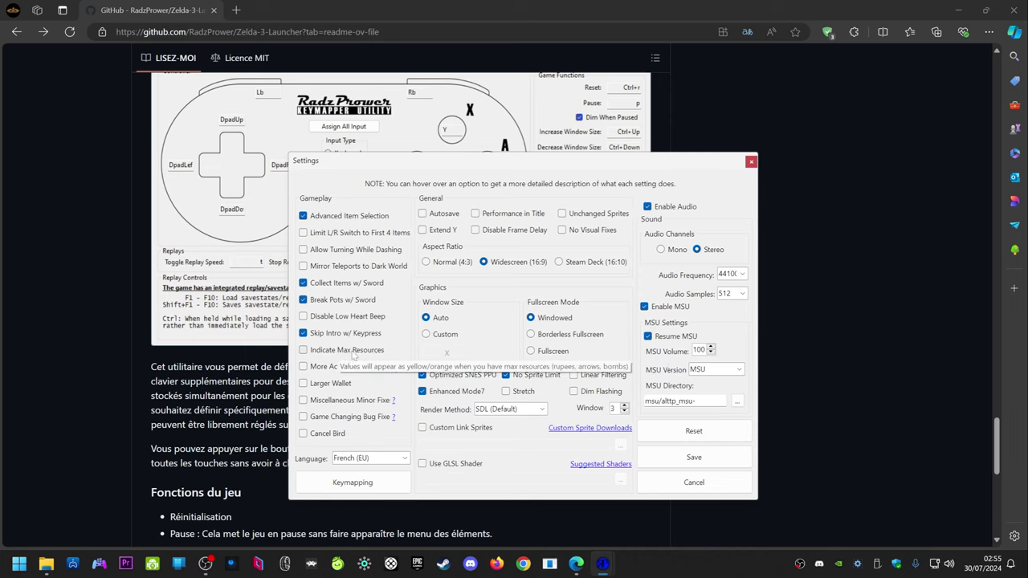
left_click(353, 356)
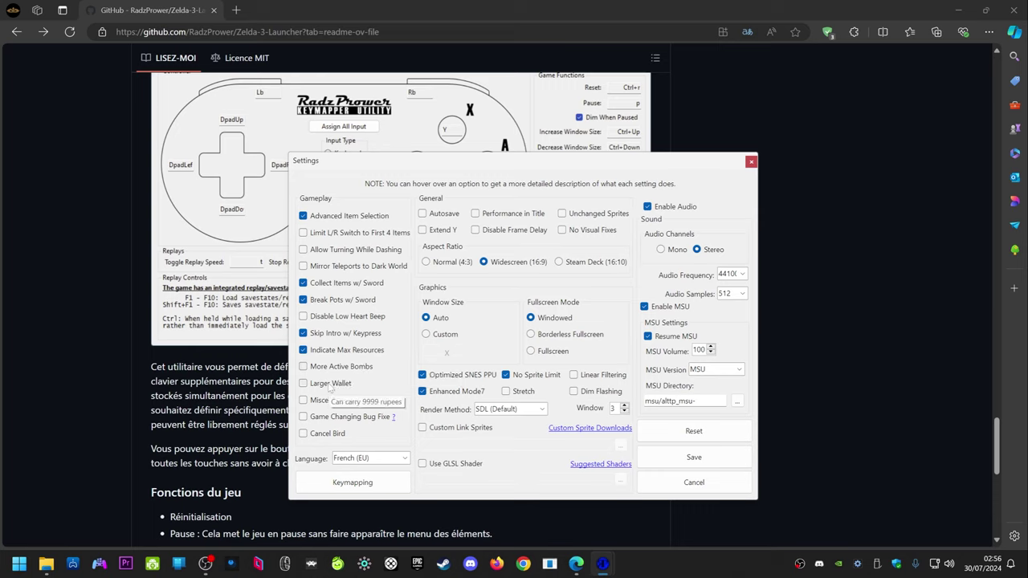
left_click(329, 386)
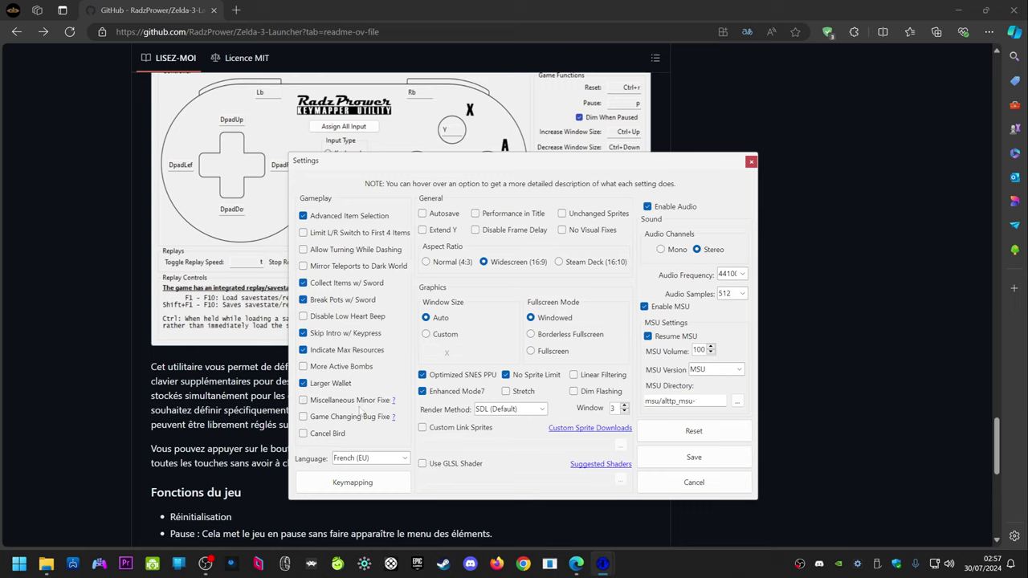
Enable the miscellaneous minor fixes and the game-changing bug fixes, and save the launcher settings
left_click(336, 403)
left_click(338, 414)
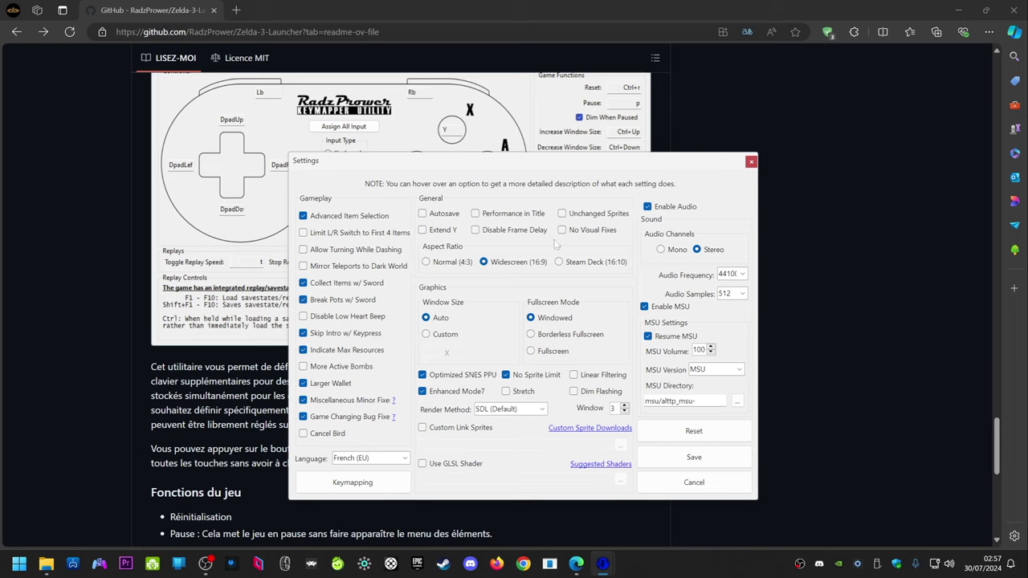
left_click(694, 460)
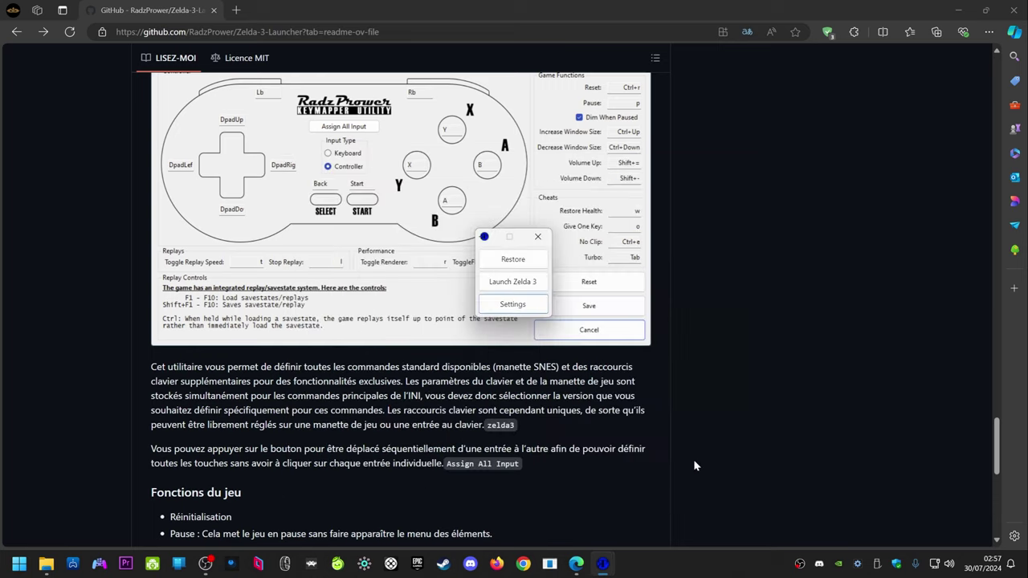
Launch Zelda 3 from the launcher and switch the game to full screen
left_click(529, 285)
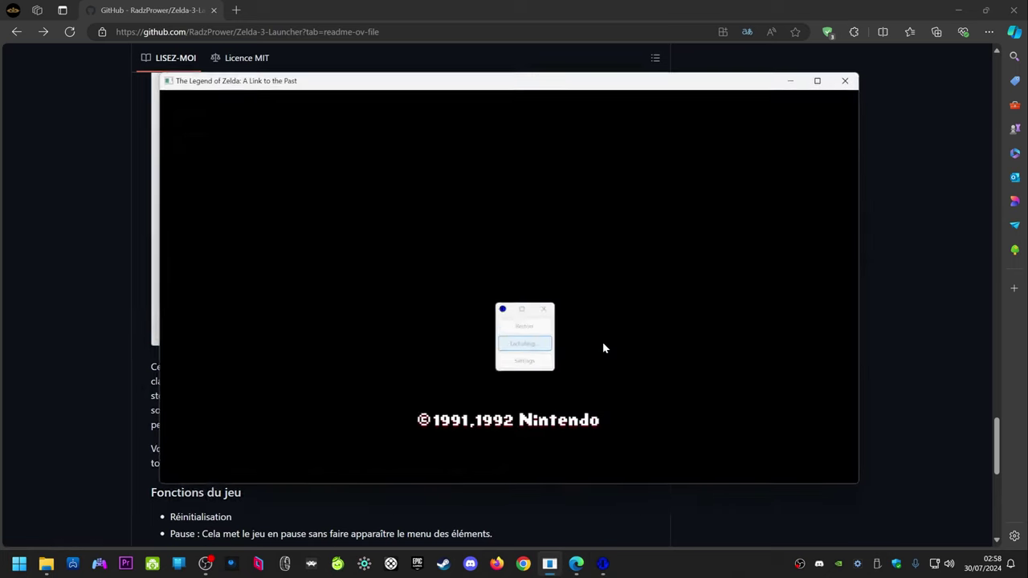
left_click(830, 77)
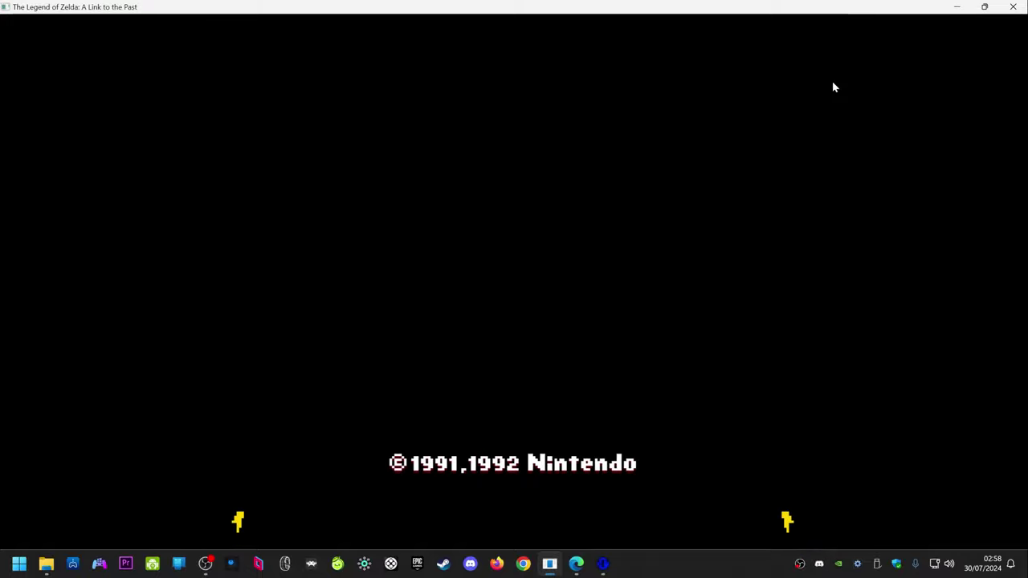
key("alt+Return")
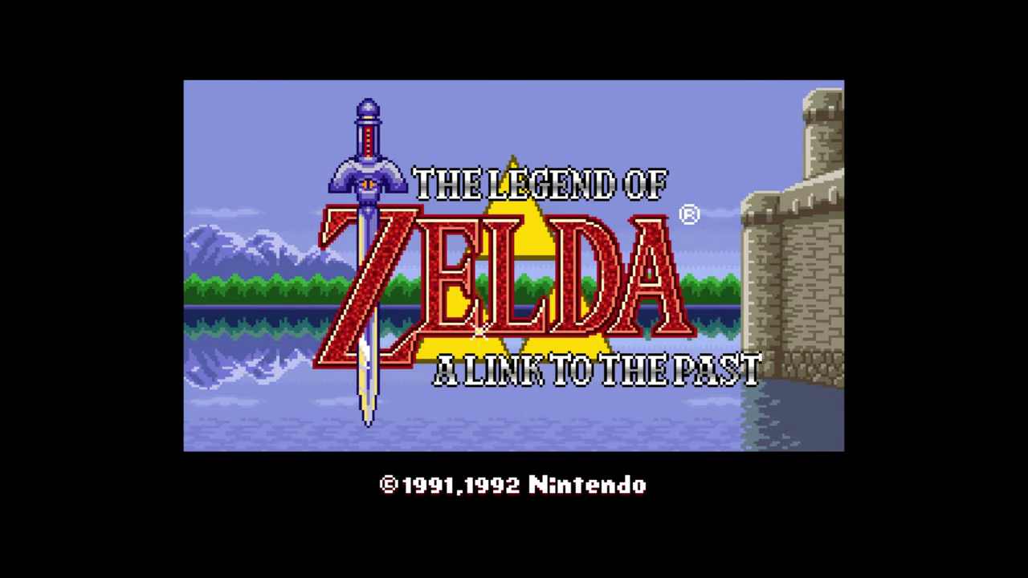
Skip the title screen and open name registration for the first player slot
key("Return")
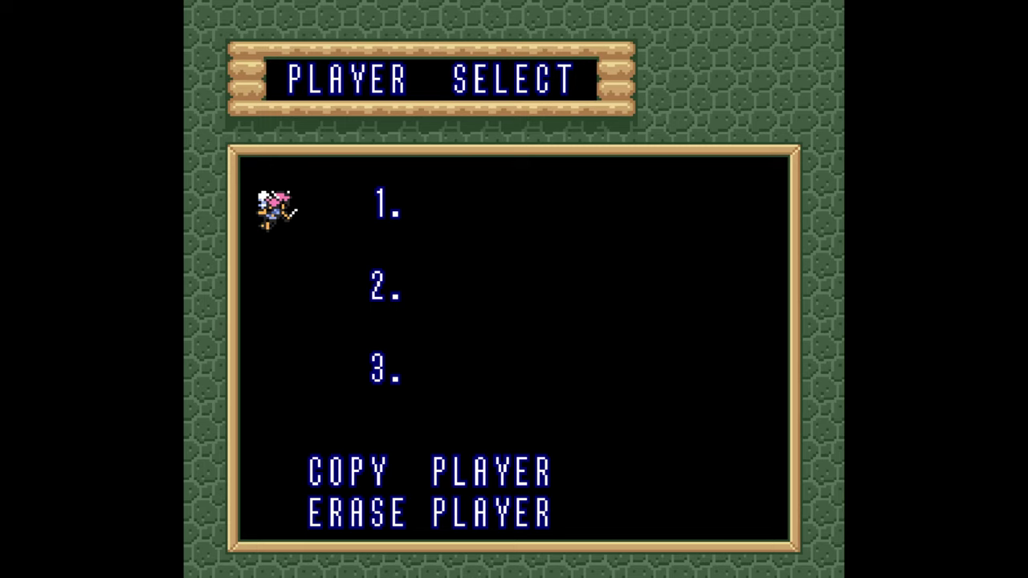
key("Down")
key("Up")
key("Return")
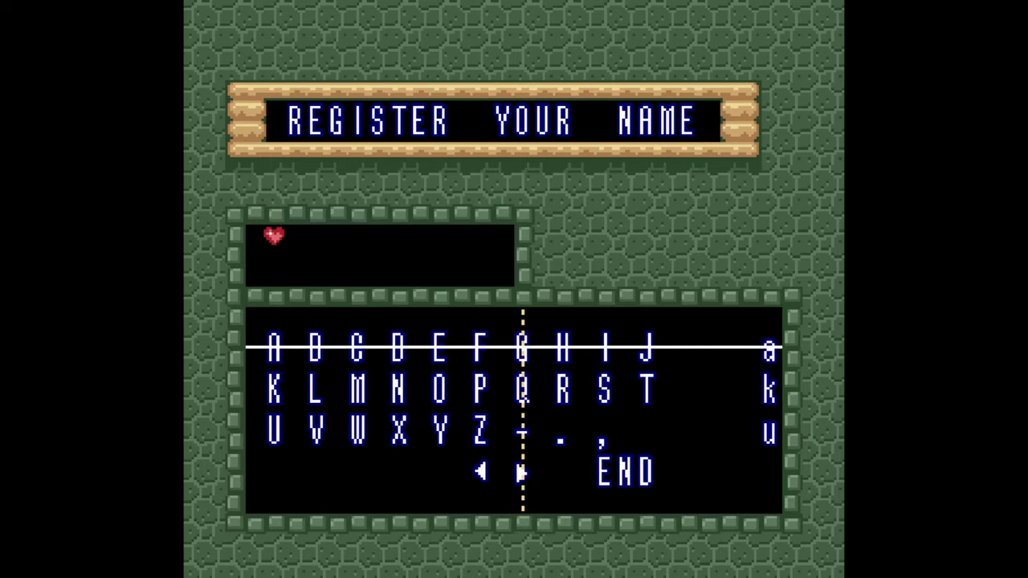
Enter the player's name letter by letter, switching to lowercase after the initial, and finish the registration
key("Left")
key("Left")
key("Down")
key("Up")
key("x")
key("Down")
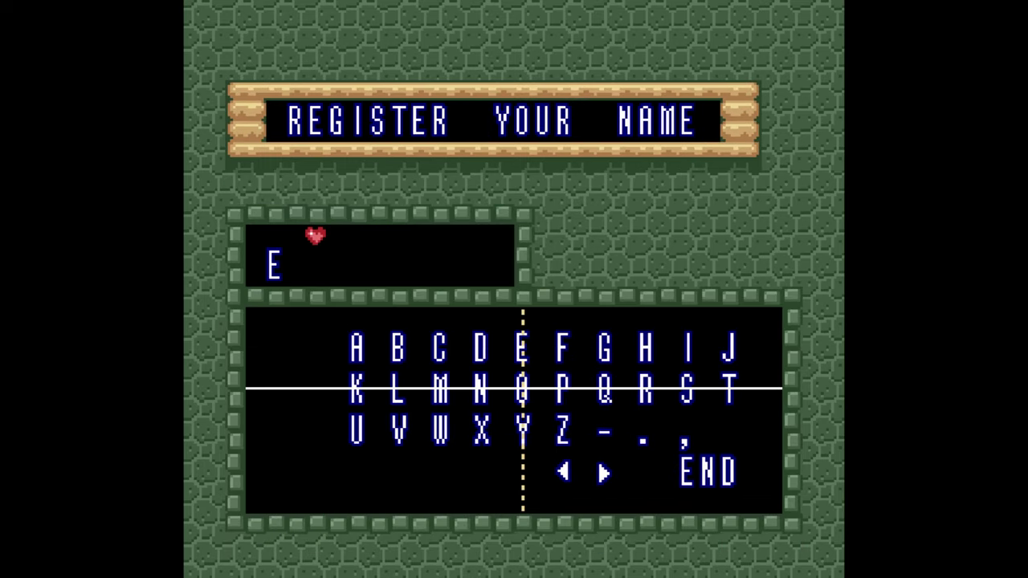
key("Right")
key("Right")
key("Right")
key("Right")
key("Right")
key("Right")
key("Right")
key("Right")
key("Right")
key("Right")
key("Right")
key("Down")
key("x")
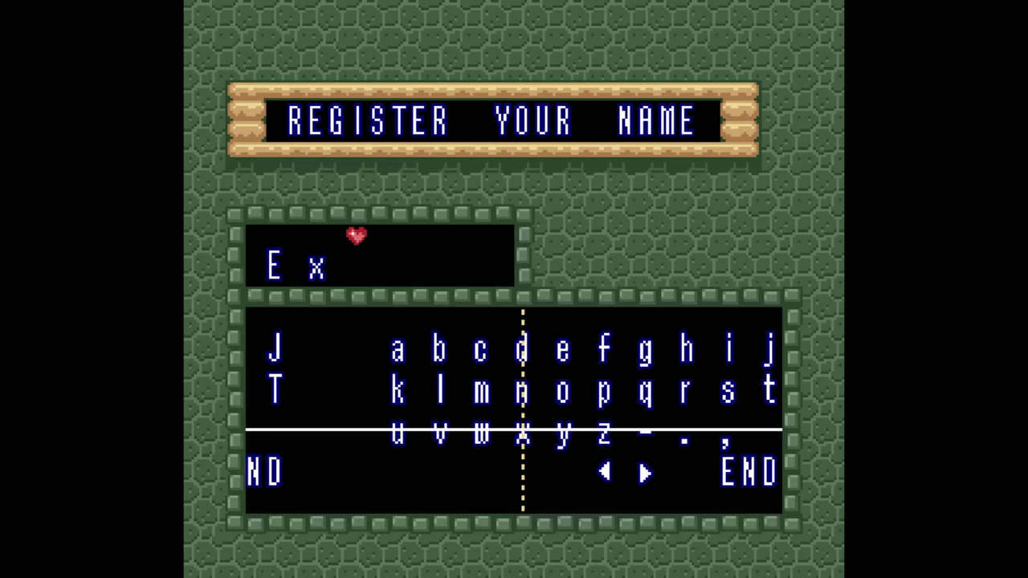
key("Up")
key("Right")
key("Right")
key("Right")
key("x")
key("Left")
key("Left")
key("Left")
key("Left")
key("Left")
key("Left")
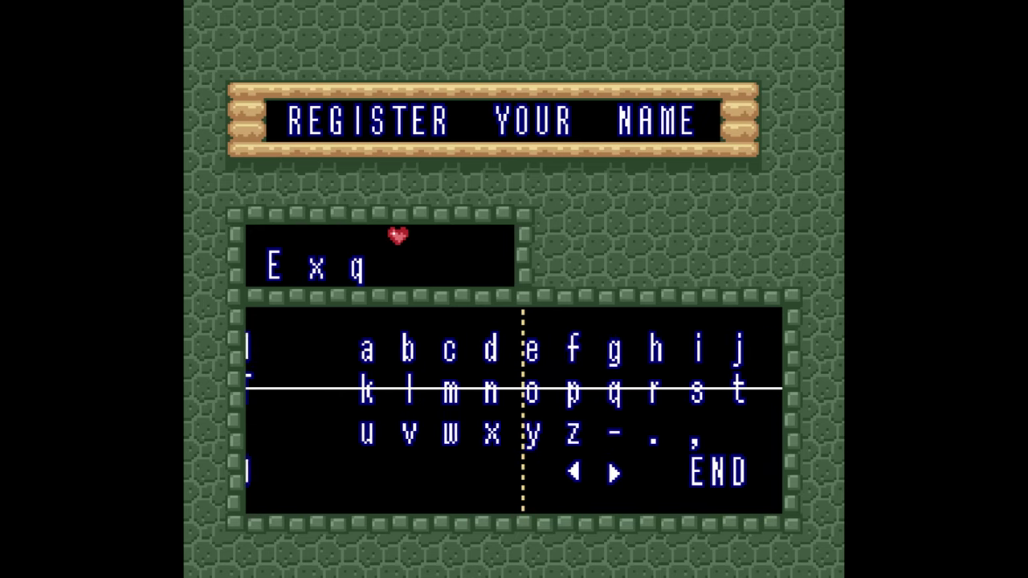
key("Down")
key("x")
key("Right")
key("Right")
key("Right")
key("Right")
key("Right")
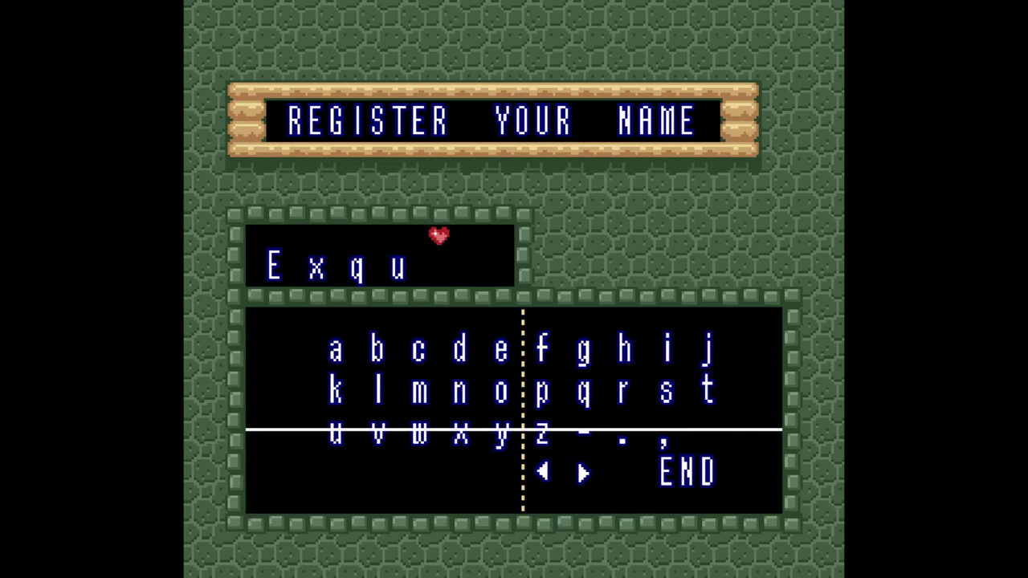
key("Up")
key("Up")
key("Right")
key("Right")
key("Right")
key("x")
key("Down")
key("x")
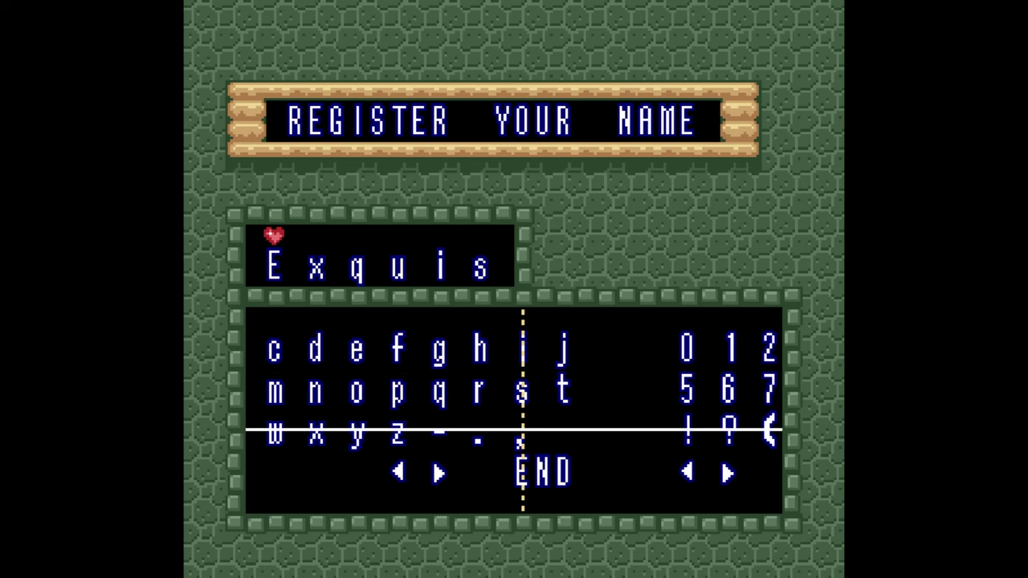
key("Down")
key("x")
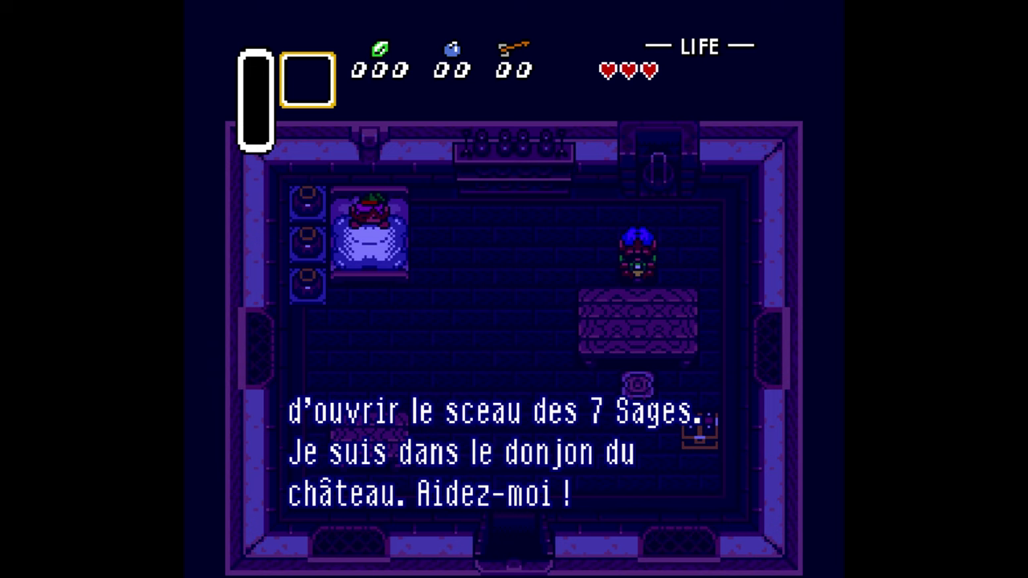
Advance through the opening French dialogue and walk Link from the bed to the chest
key("x")
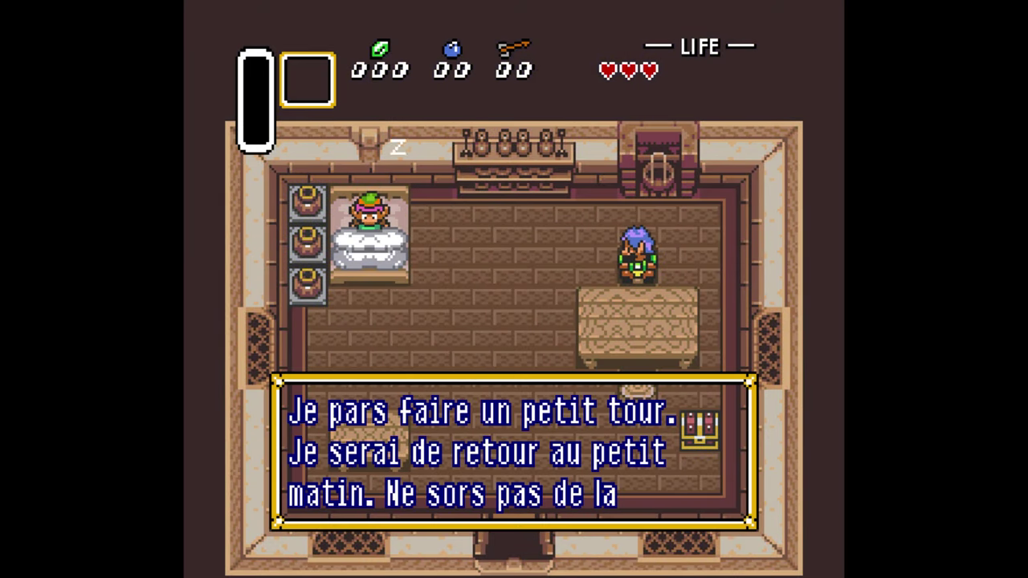
key("x")
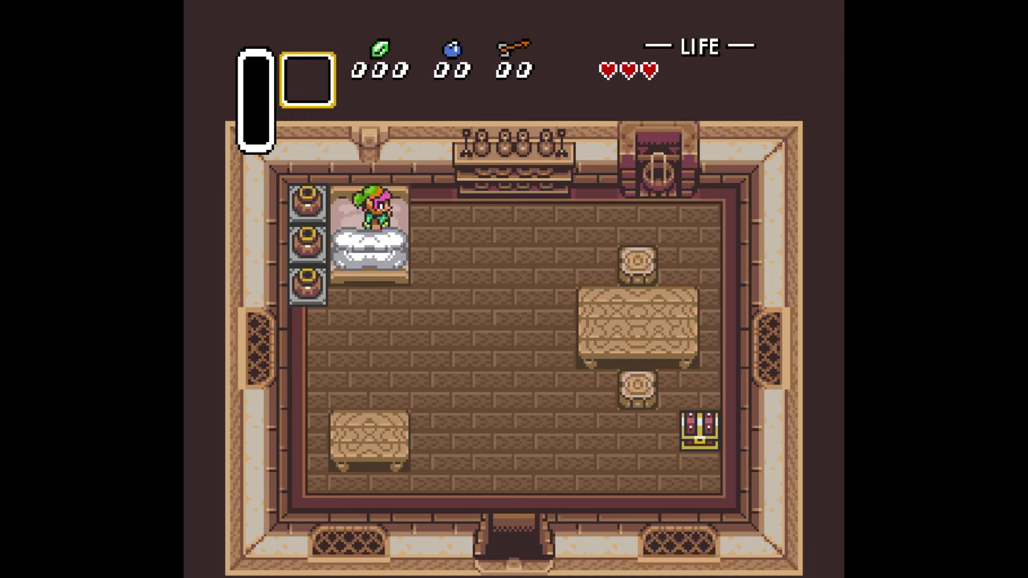
key("Right")
key("Down")
key("Down")
key("Right")
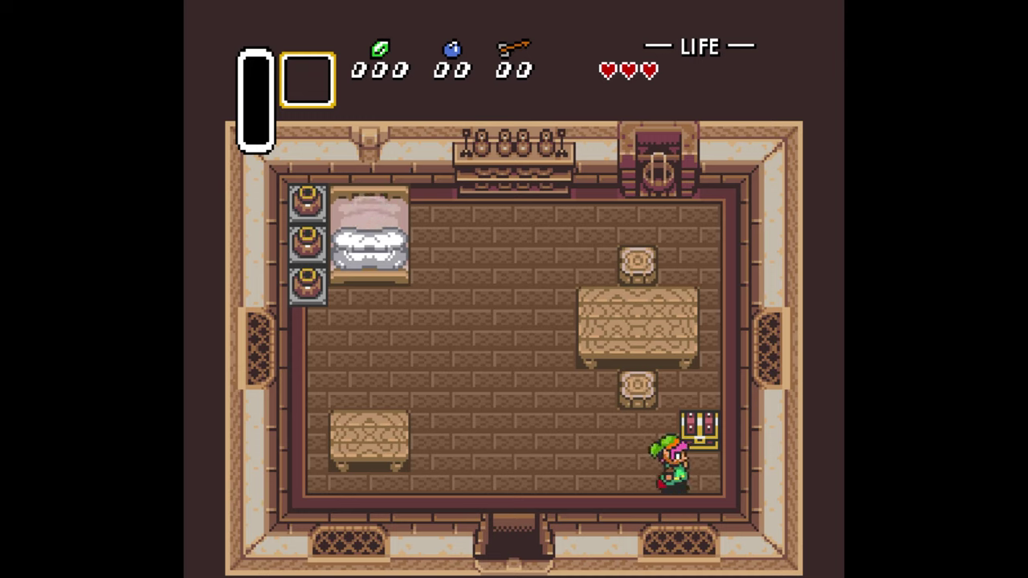
Open the chest to take the Lantern, dismiss its message and move Link to the house's exit
key("Up")
key("x")
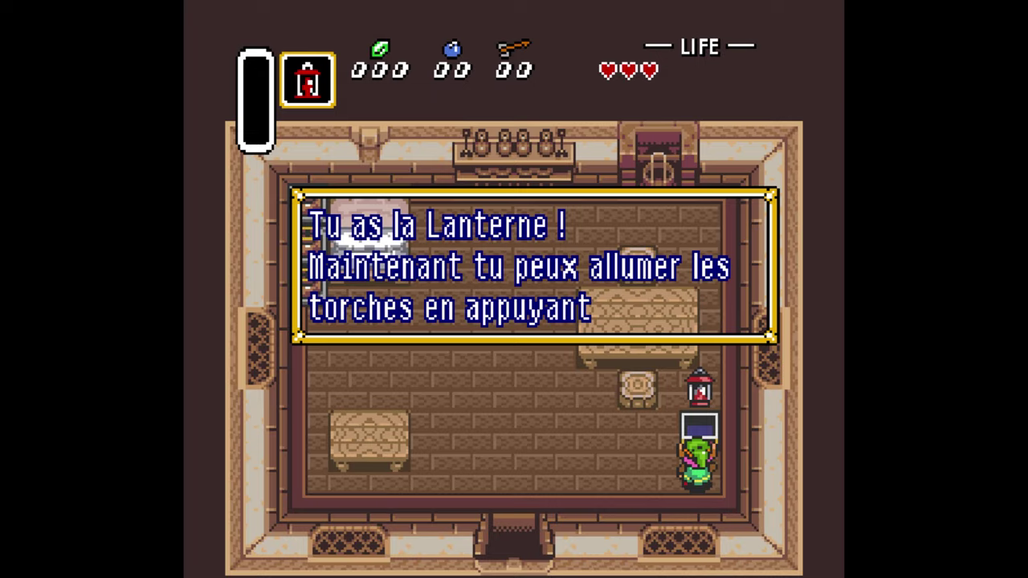
key("x")
key("Left")
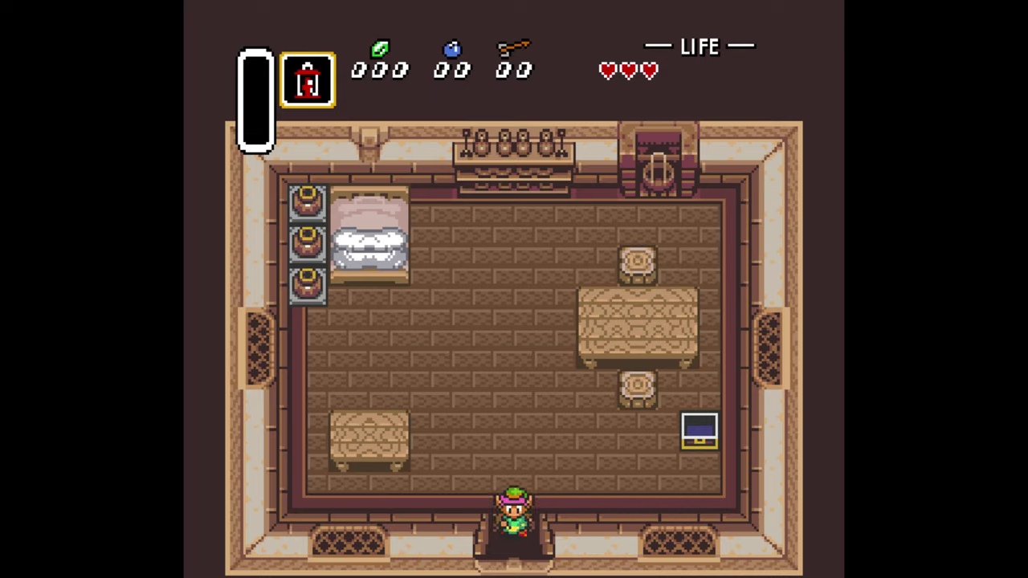
Walk Link out of the house and explore the grassy area along its east side
key("Down")
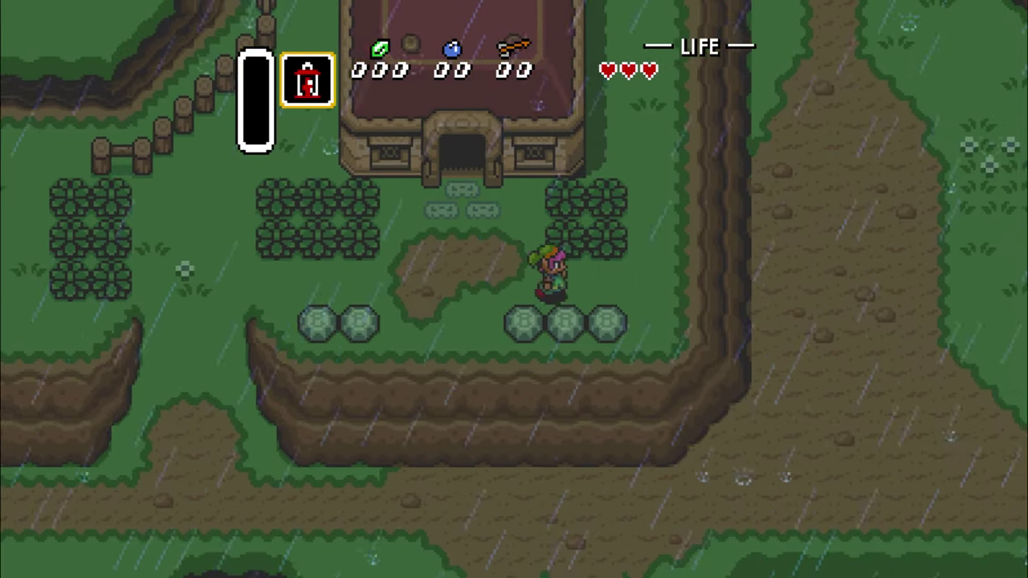
key("Right")
key("Up")
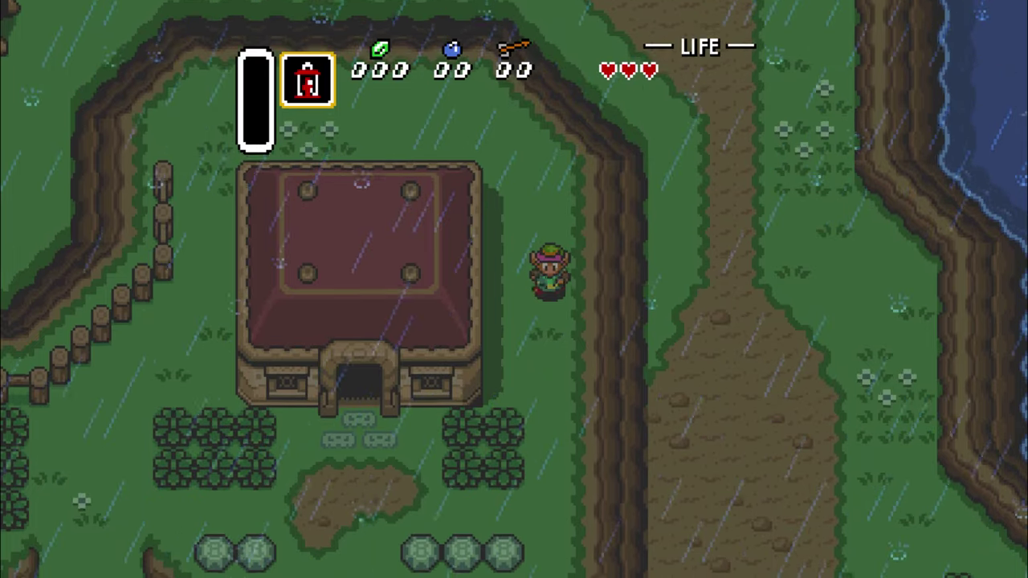
key("Down")
key("Up")
key("Down")
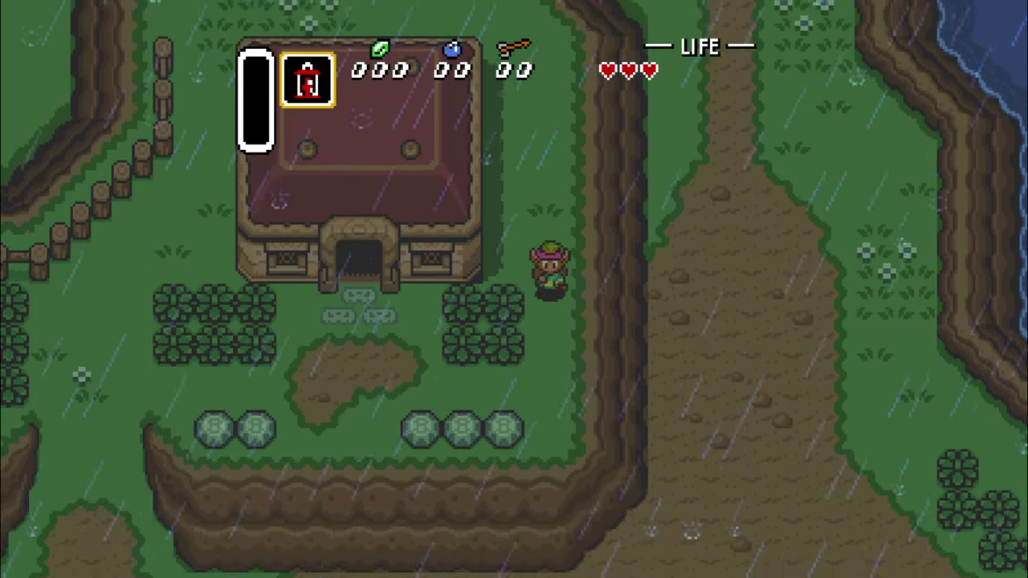
Lead Link from the house across the castle bridge and east along the stone path by the castle wall
key("Down")
key("Right")
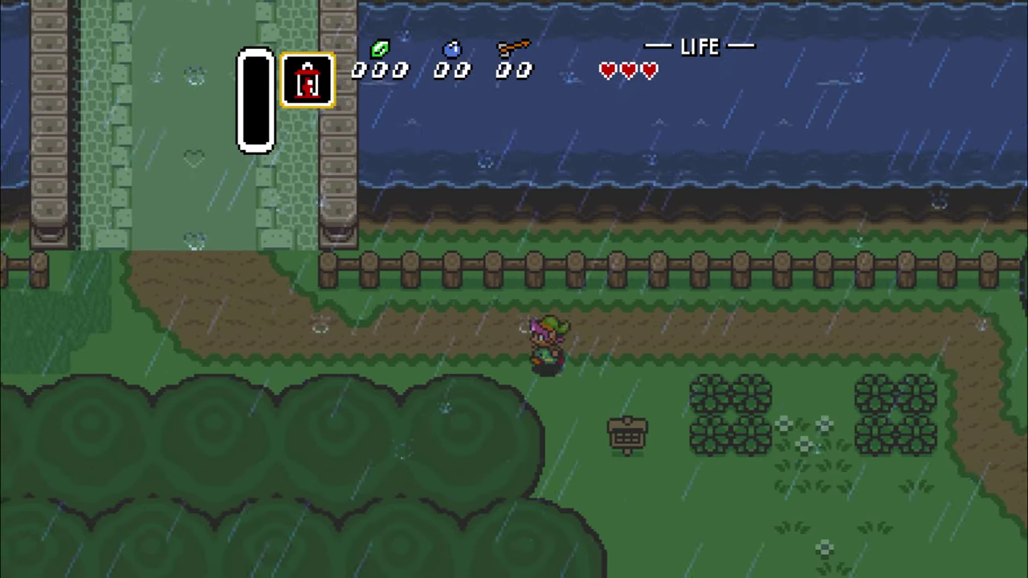
key("Up")
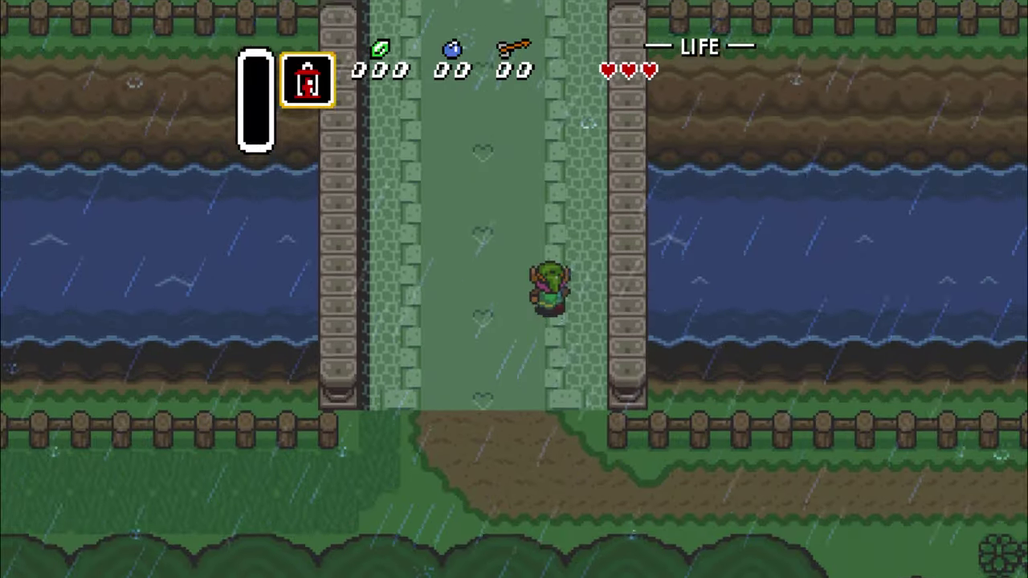
key("Up")
key("Right")
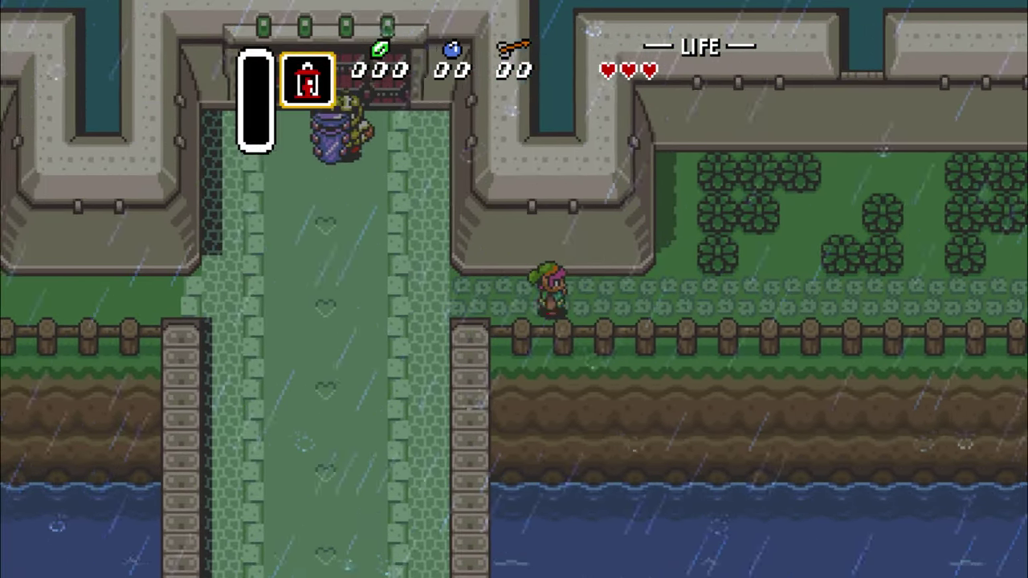
key("Right")
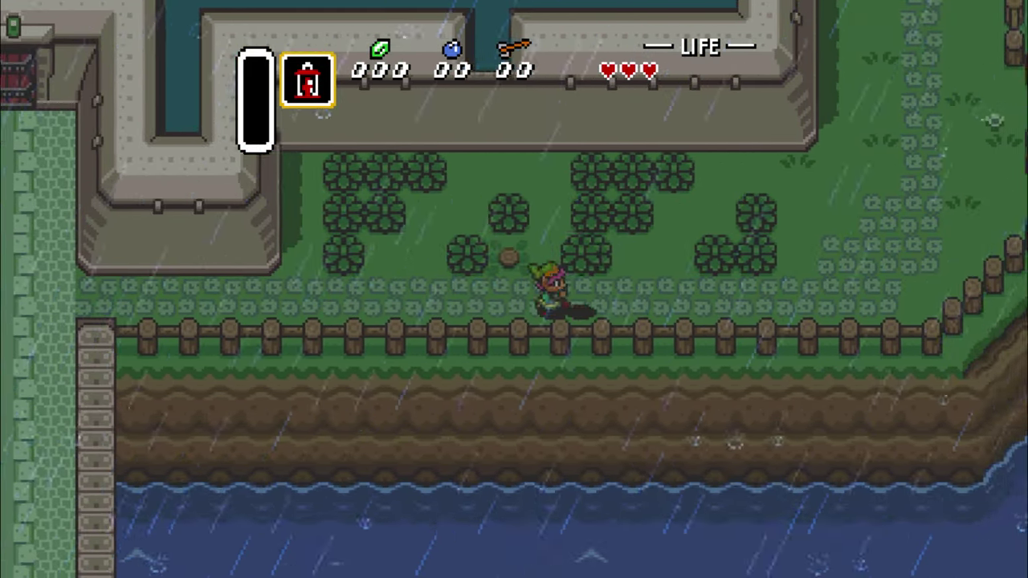
key("Right")
Follow the path north along the castle's east side, drop into the hole, and walk west through the B1 passage
key("Up")
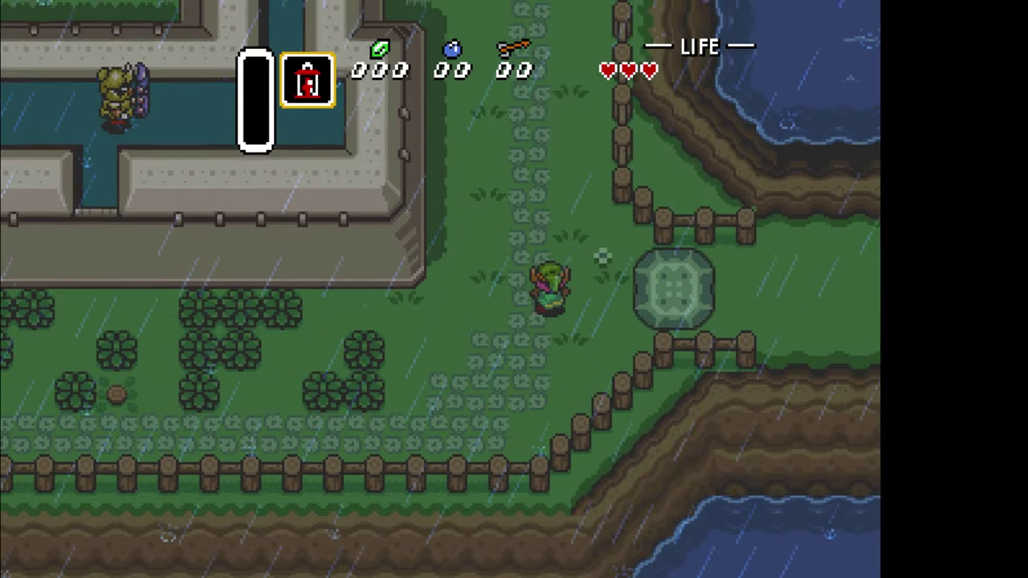
key("Up")
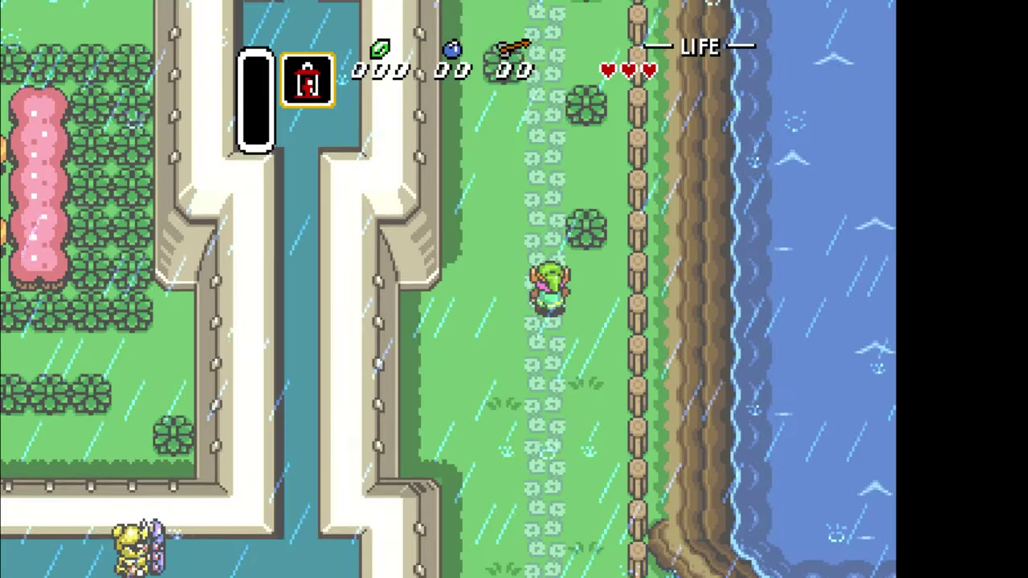
key("Up")
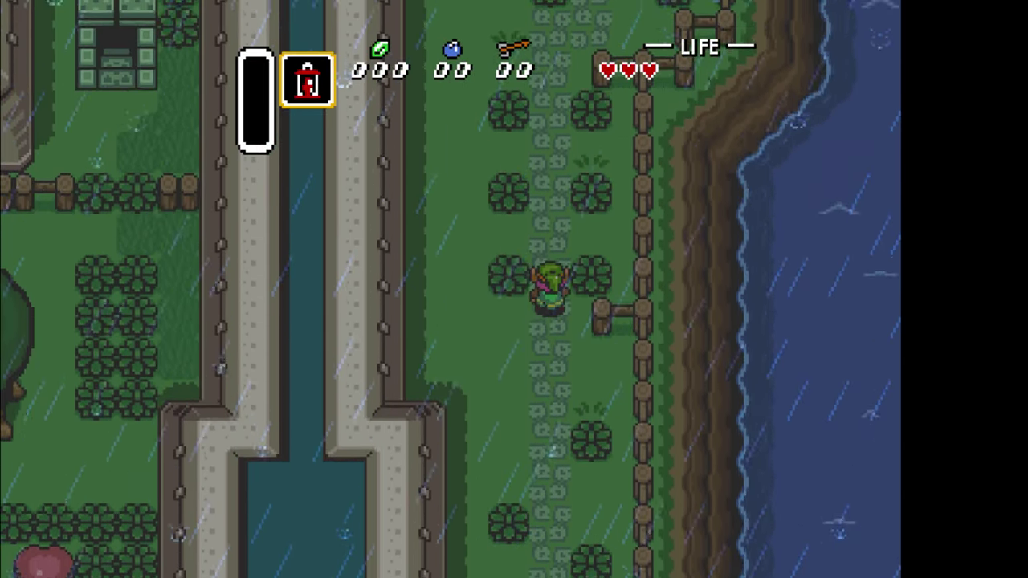
key("Up")
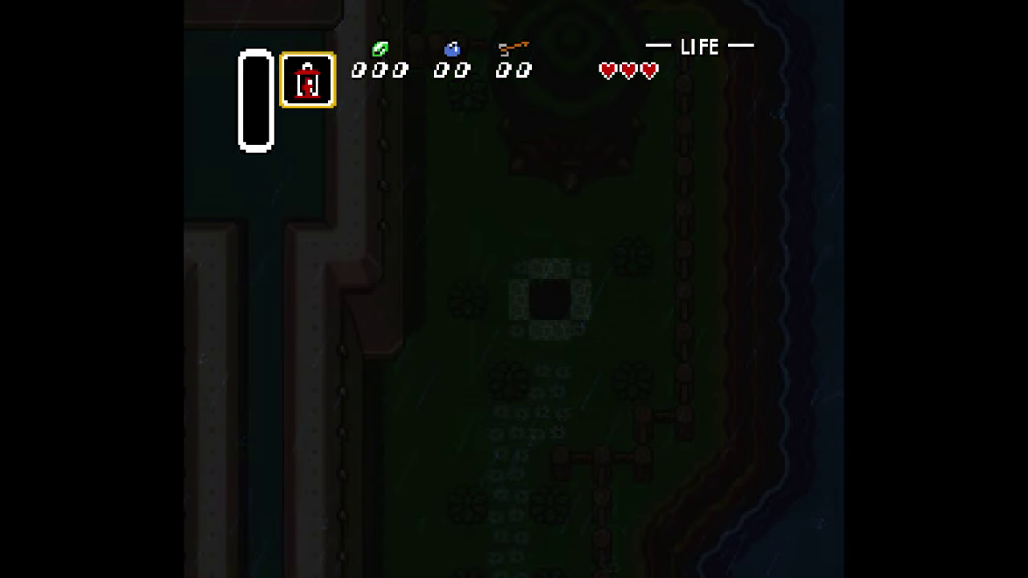
key("Left")
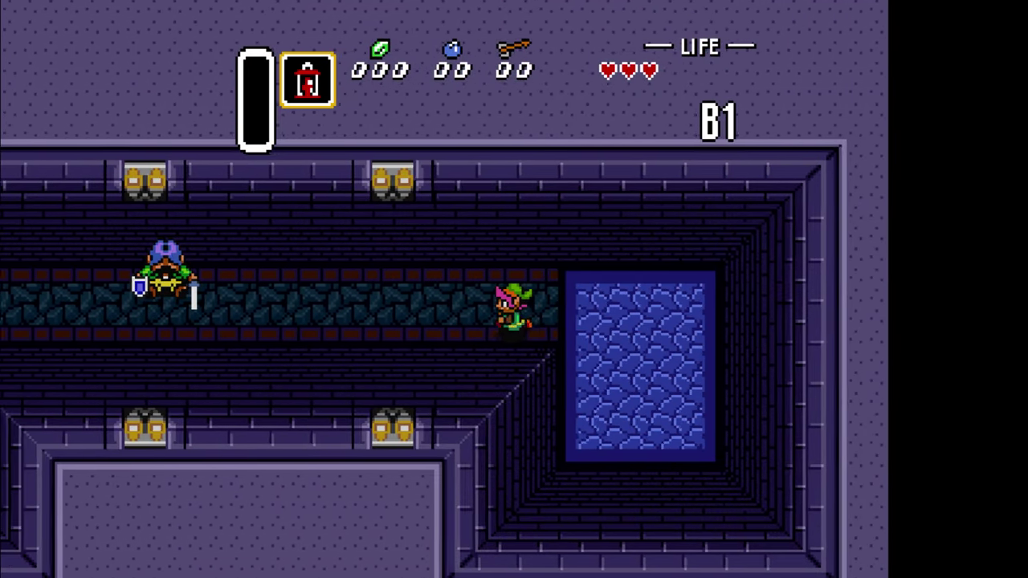
key("Left")
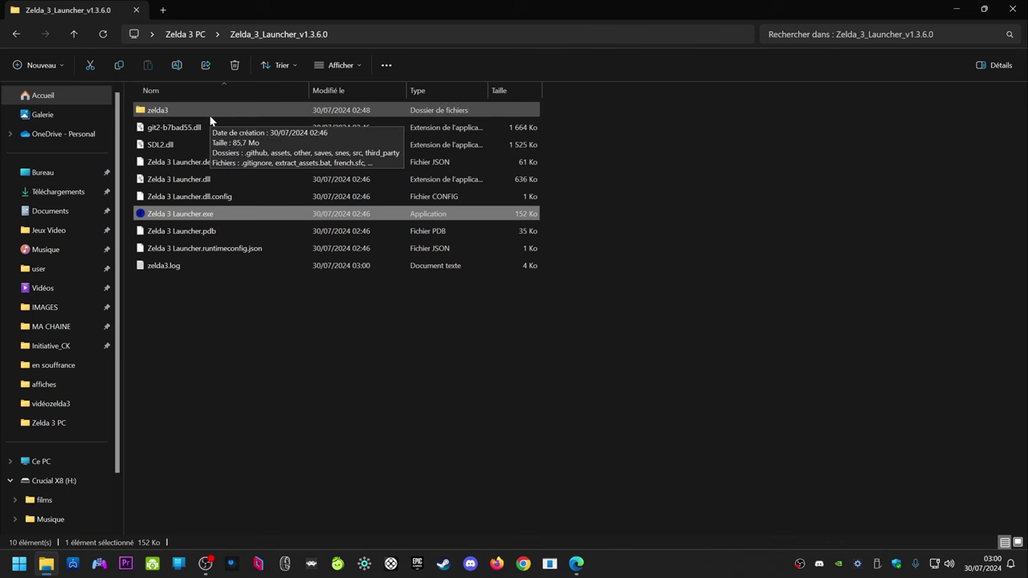
Browse from the Zelda 3 PC folder through Zelda_3_Launcher_v1.3.6.0 into the zelda3 subfolder
left_click(197, 35)
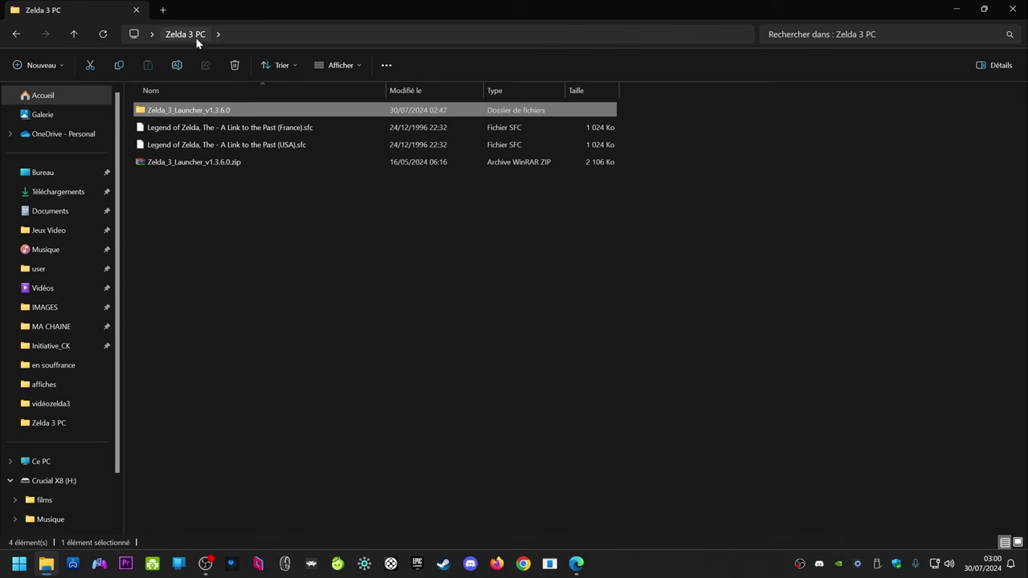
double_click(184, 110)
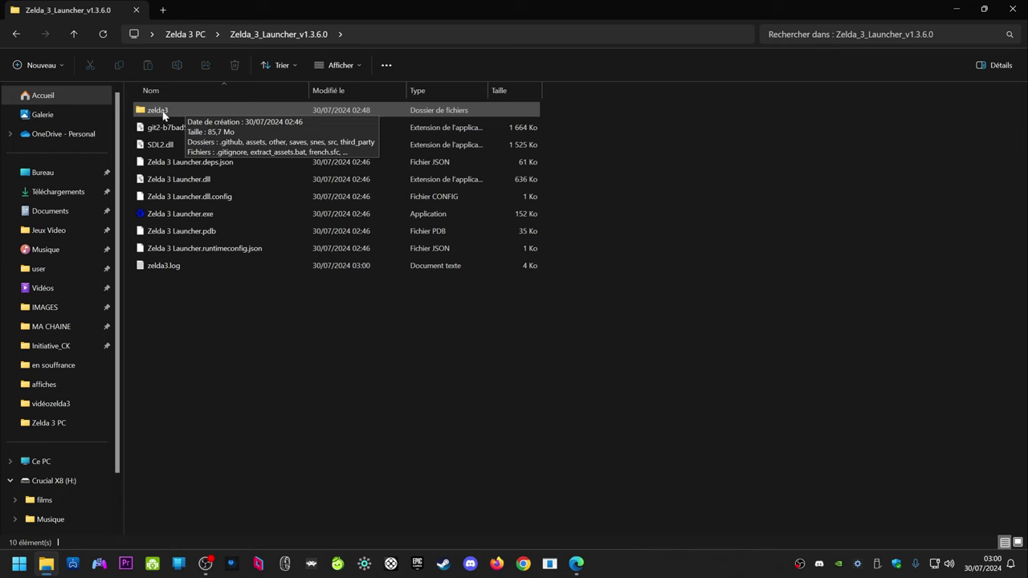
key("alt+Left")
double_click(175, 111)
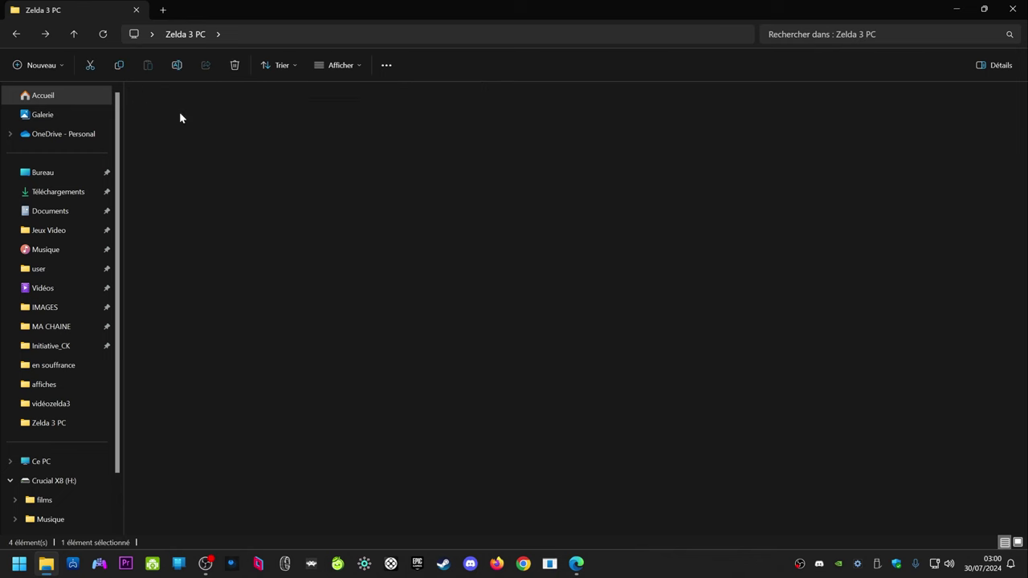
double_click(163, 112)
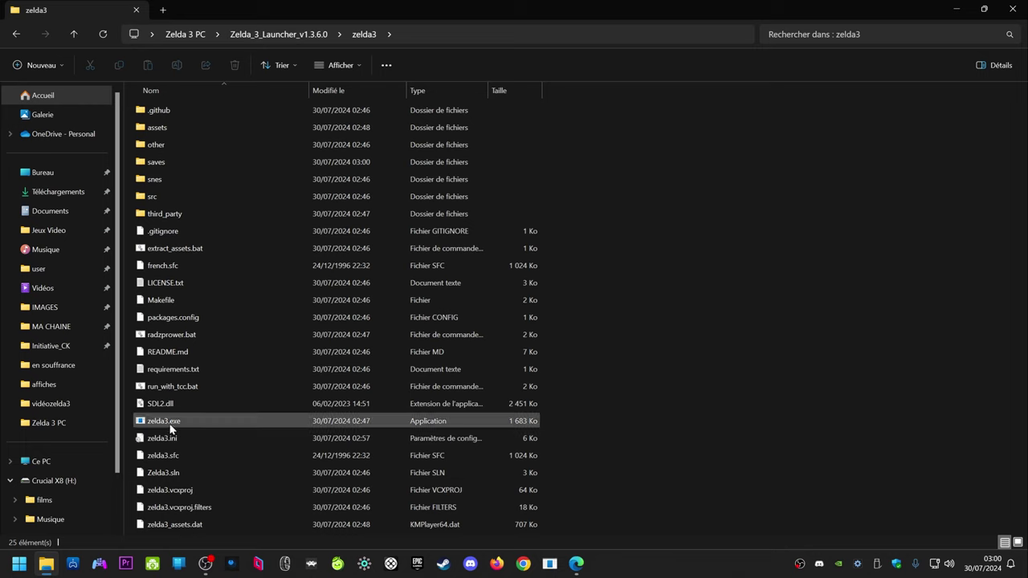
Create a desktop shortcut for zelda3.exe
right_click(172, 425)
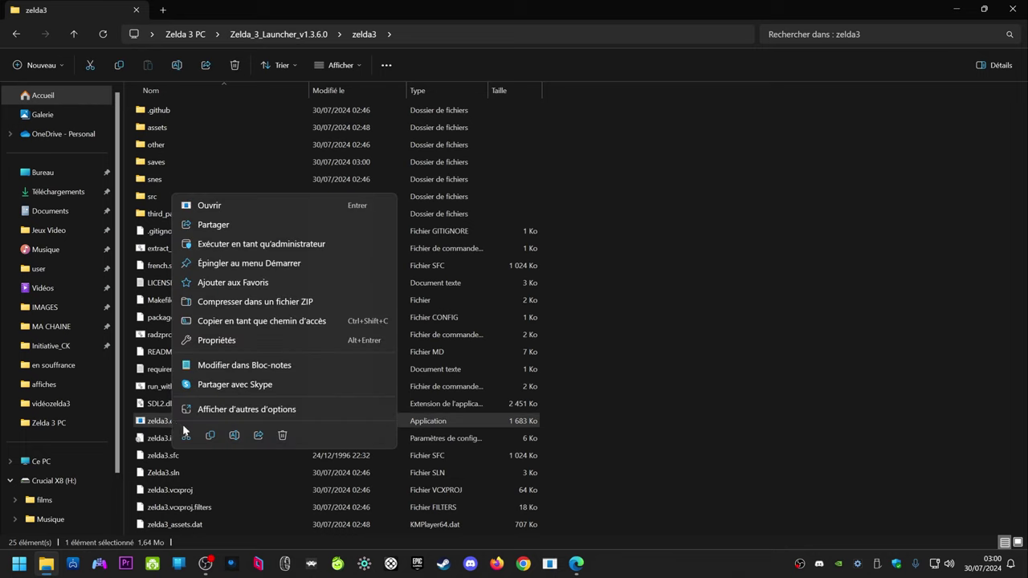
left_click(217, 410)
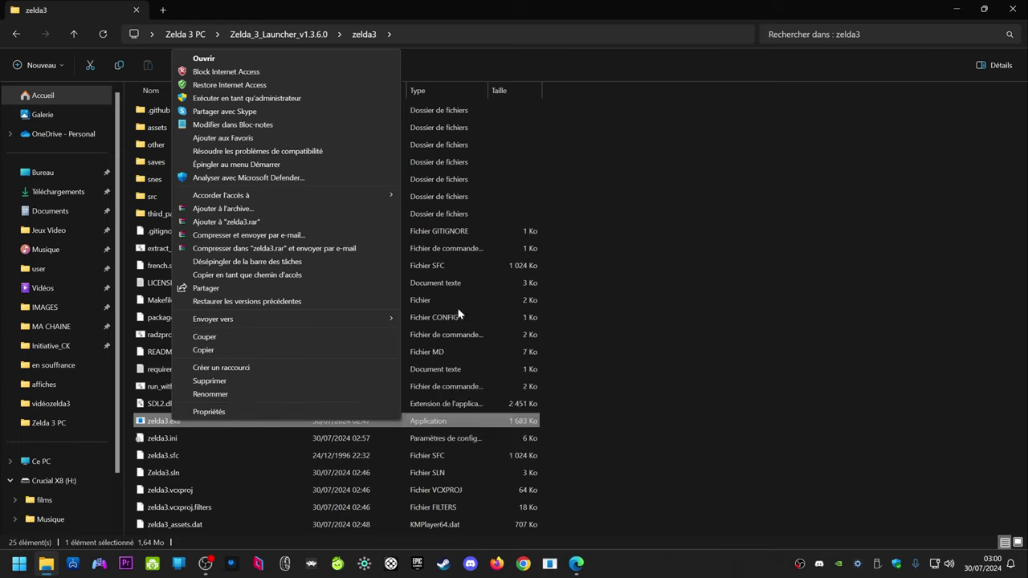
mouse_move(360, 318)
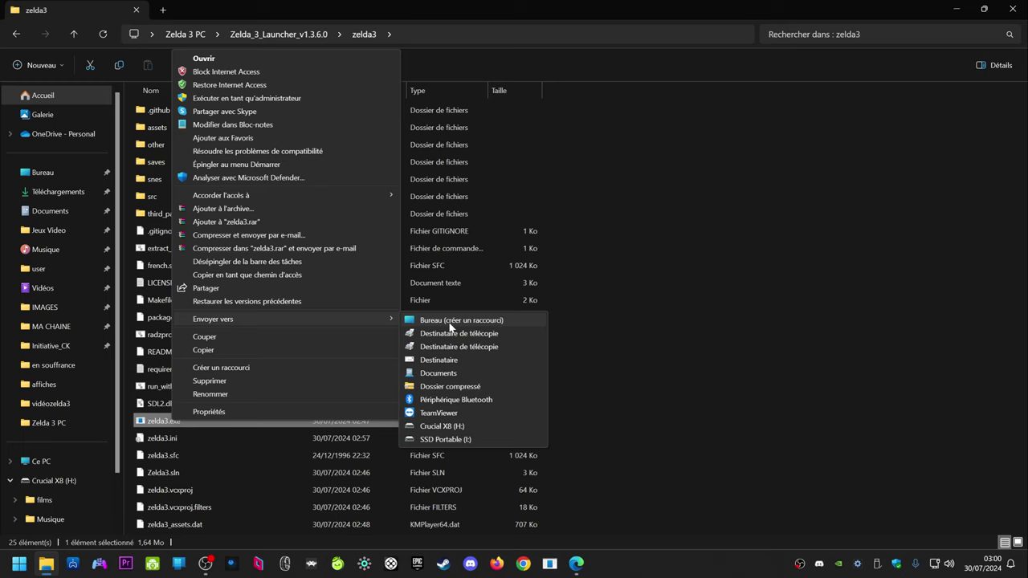
left_click(449, 324)
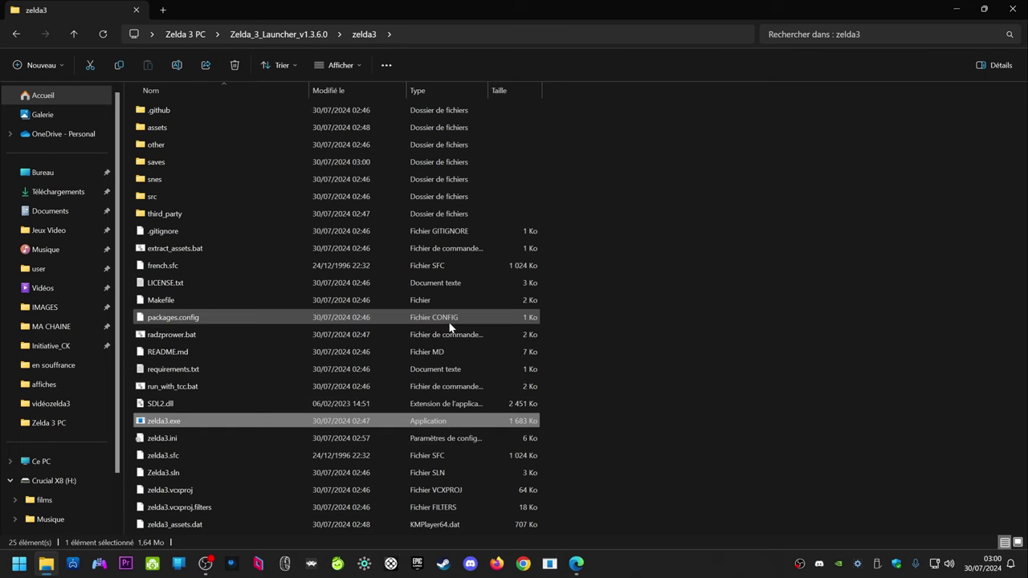
Test starting the game directly from zelda3.exe in a maximized window, and close it at the player selection
double_click(183, 422)
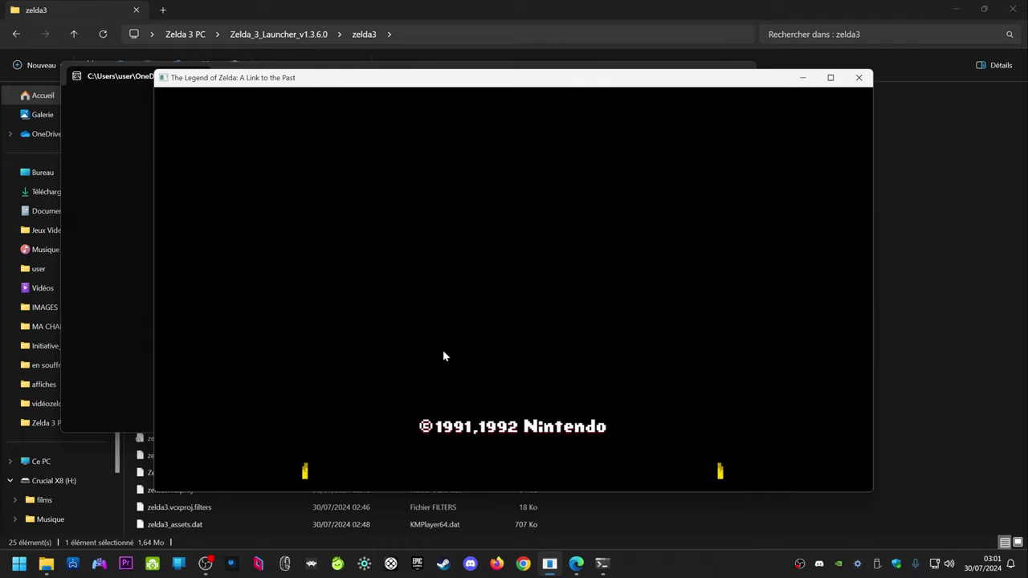
left_click(829, 79)
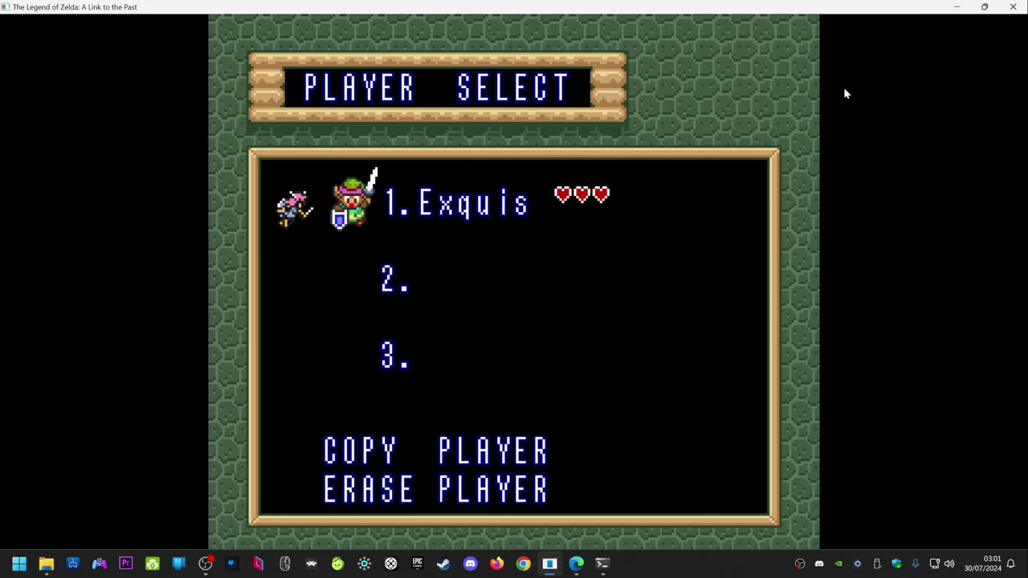
key("alt+F4")
left_click(739, 176)
Return to the Zelda_3_Launcher_v1.3.6.0 folder, run Zelda 3 Launcher.exe and open its settings
key("alt+Up")
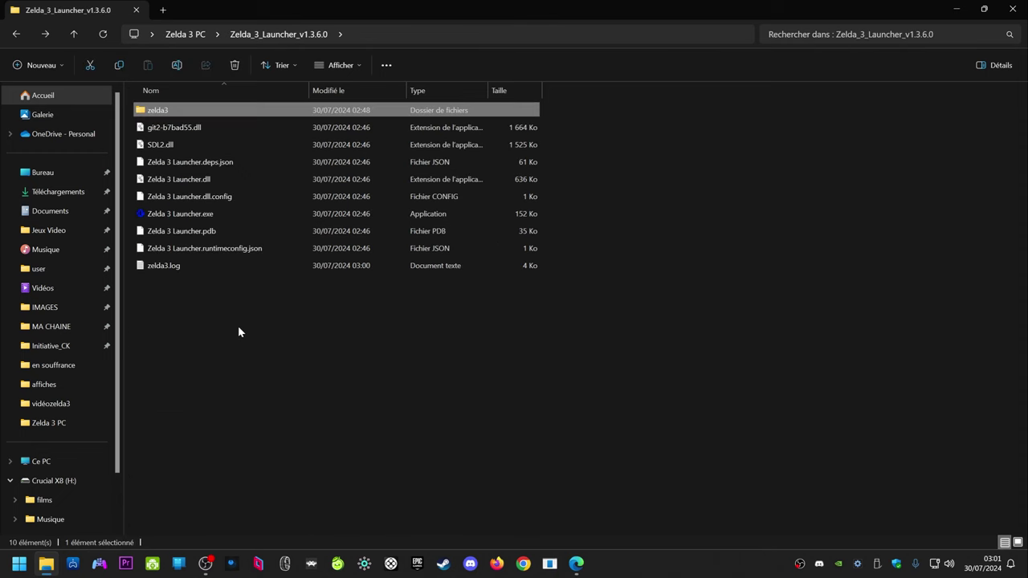
double_click(186, 217)
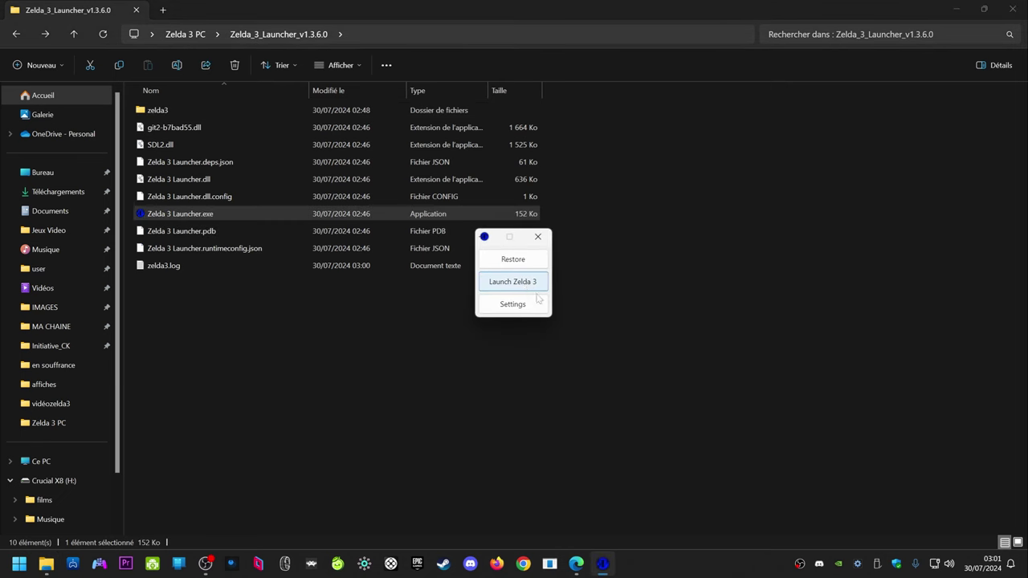
left_click(511, 305)
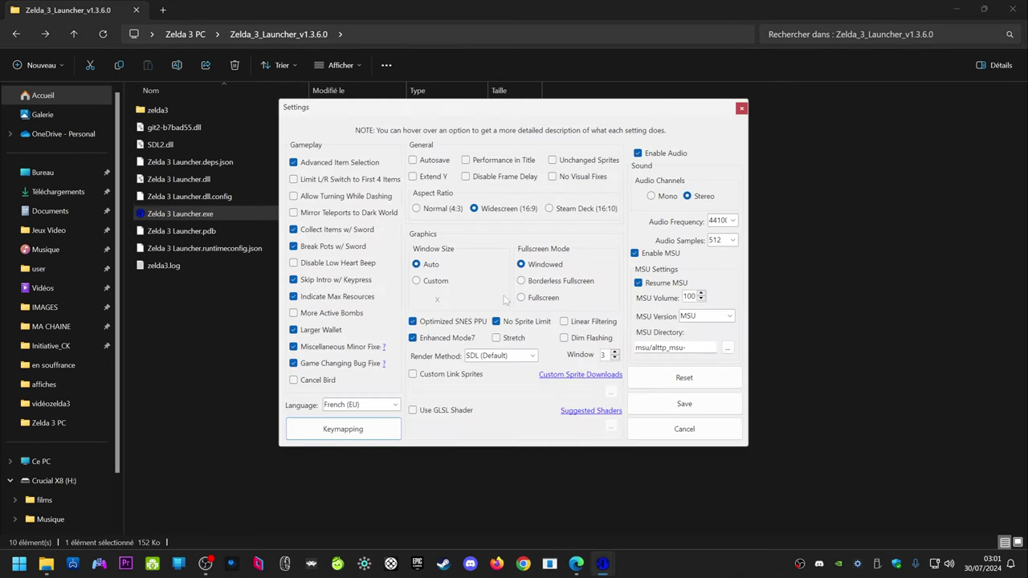